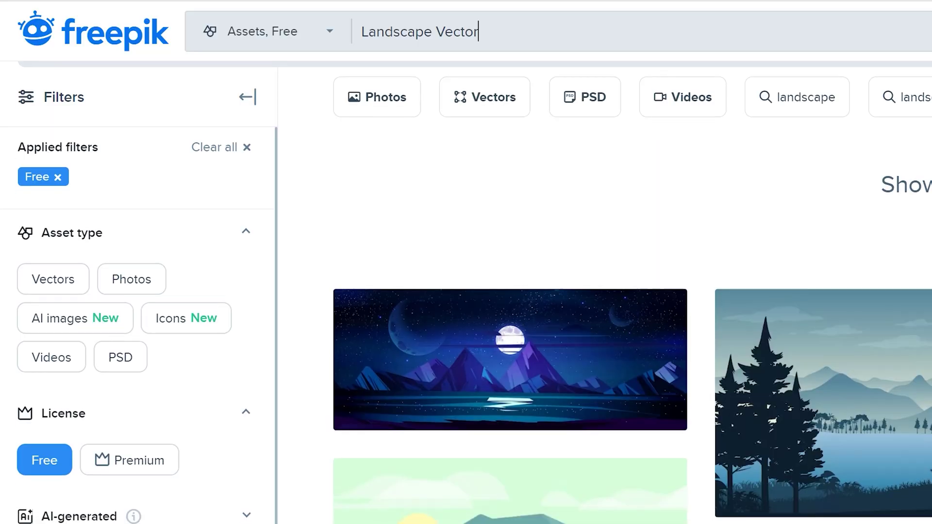
# - Browse the free Landscape Vector search results for a suitable illustration
pyautogui.scroll(-1, 509, 359)
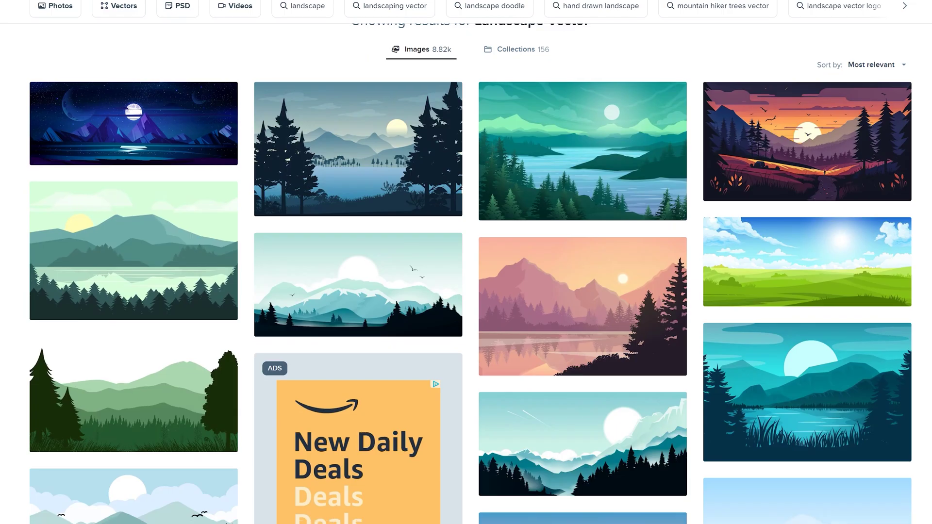
pyautogui.scroll(-3, 466, 271)
pyautogui.scroll(-6, 466, 271)
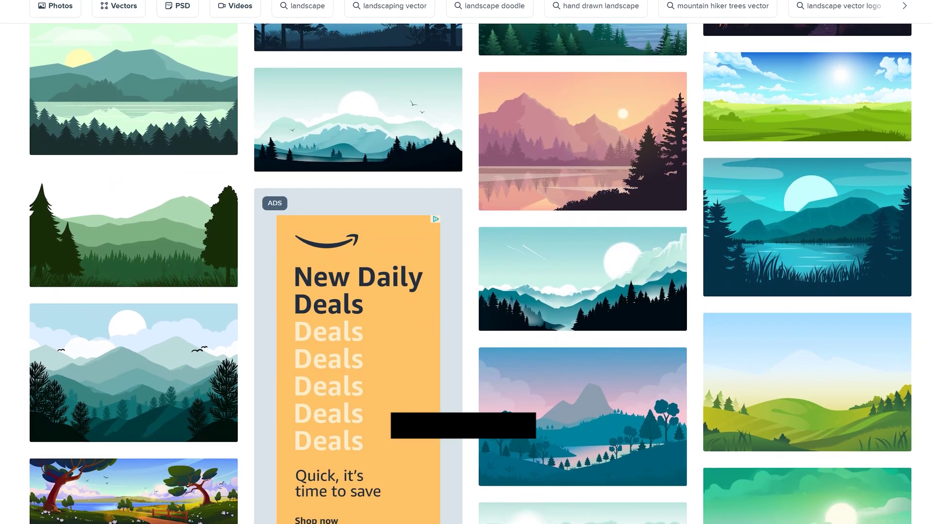
pyautogui.scroll(-5, 466, 272)
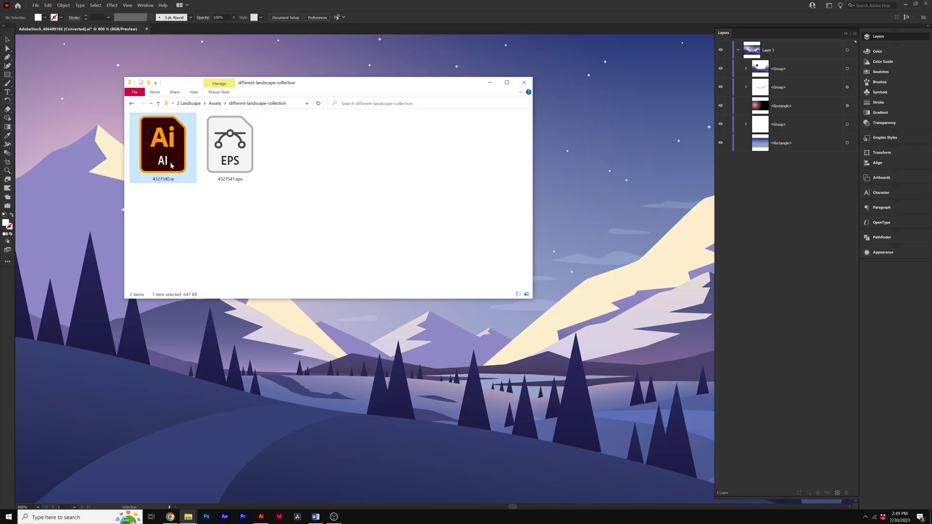
# - Open the file 4327540.ai from the different-landscape-collection folder in Adobe Illustrator 2021
pyautogui.rightClick(172, 163)
pyautogui.click(236, 374)
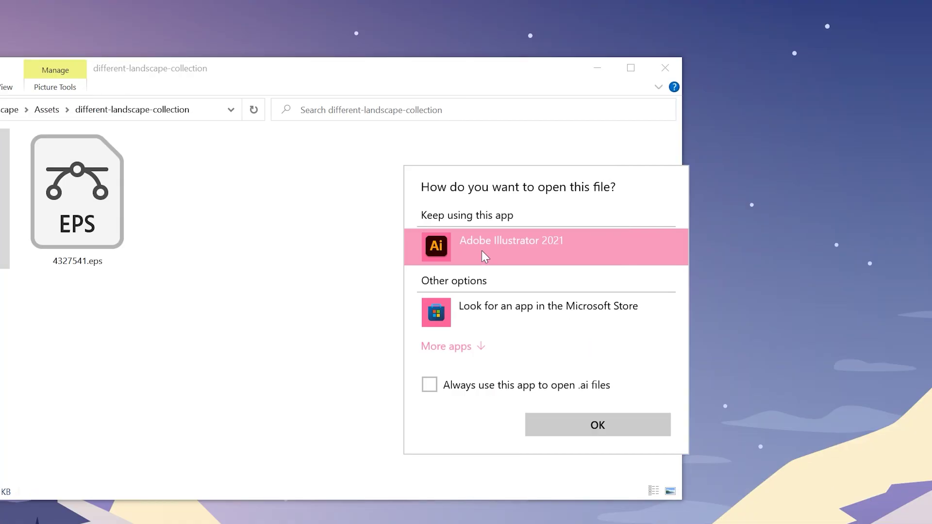
pyautogui.doubleClick(500, 258)
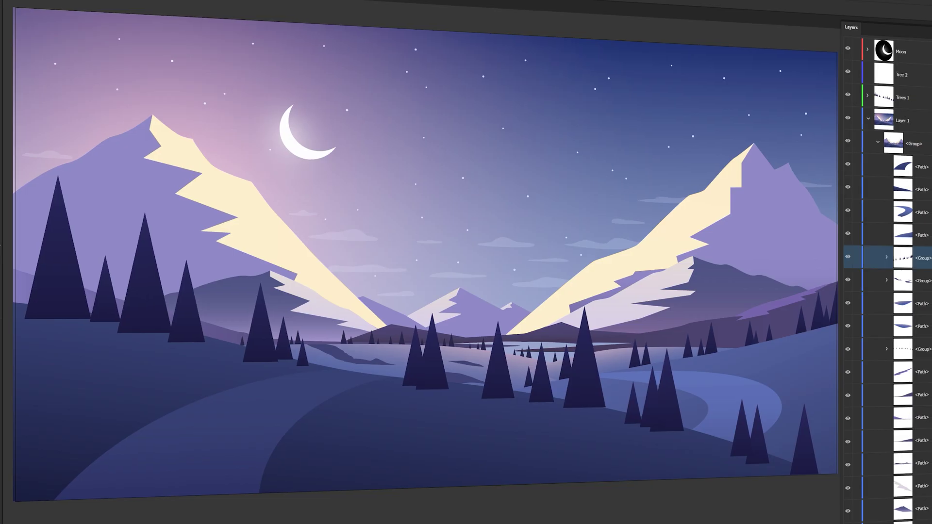
# - Move the middle hill paths and their tree group from Layer 1 into the Tree 2 layer
pyautogui.moveTo(922, 167); pyautogui.dragTo(919, 85)
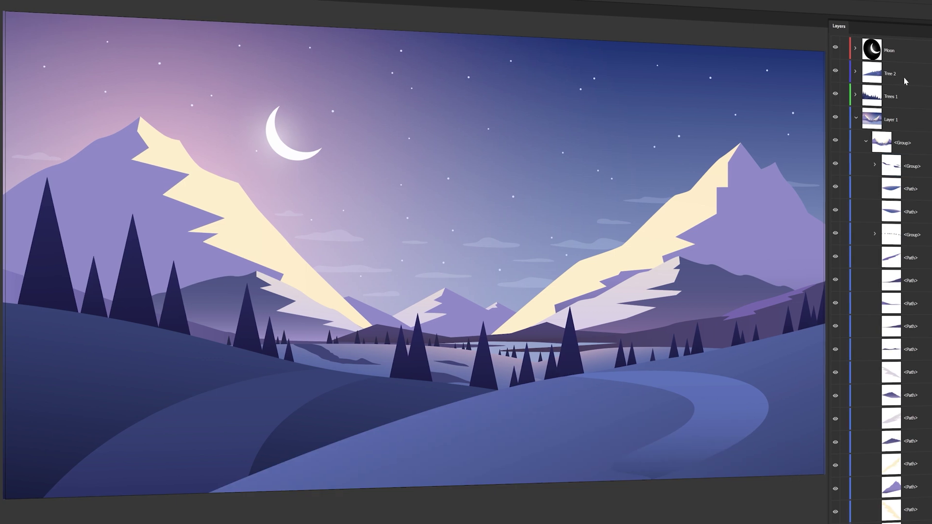
pyautogui.hotkey('ctrl', 'z')
pyautogui.keyDown('ctrl'); pyautogui.click(931, 173); pyautogui.keyUp('ctrl')
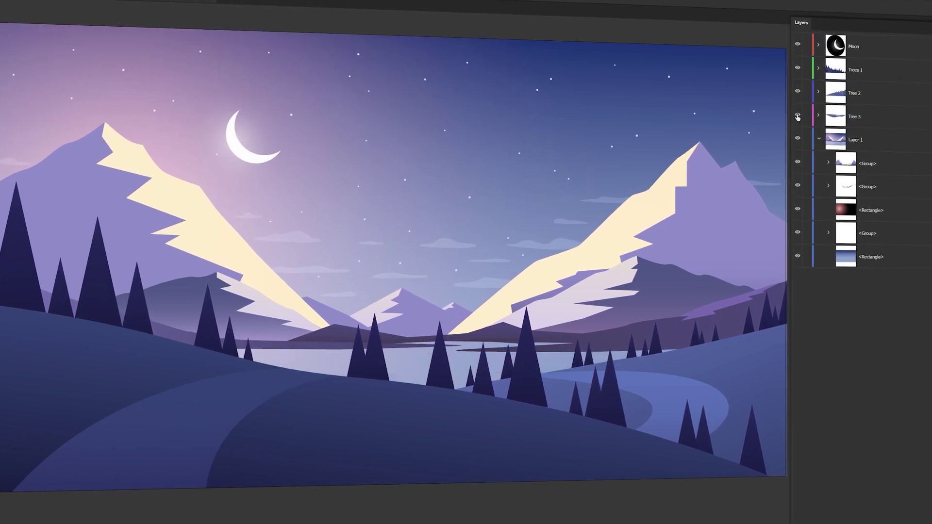
pyautogui.click(869, 186)
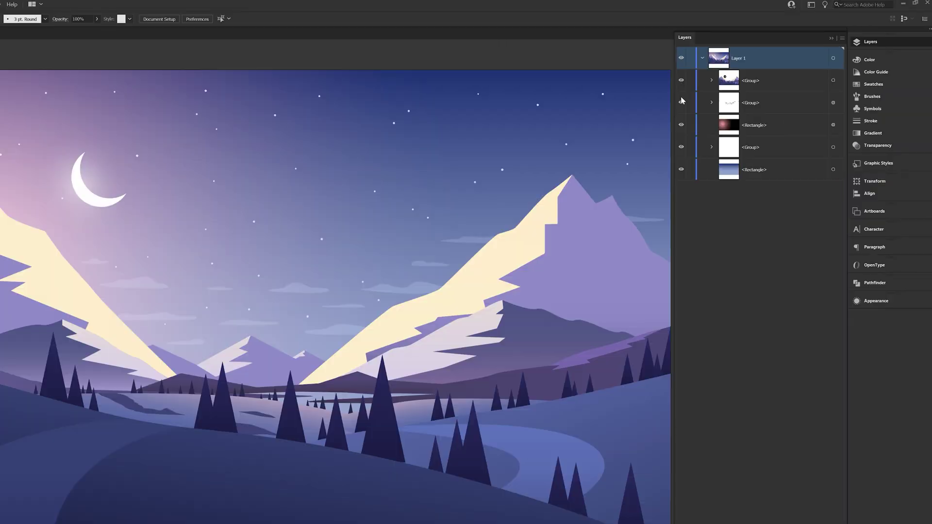
# - Hide and show the glow rectangle and the clouds group inside Layer 1 to check what each contains
pyautogui.click(681, 125)
pyautogui.click(681, 125)
pyautogui.click(712, 80)
pyautogui.click(681, 103)
pyautogui.click(681, 103)
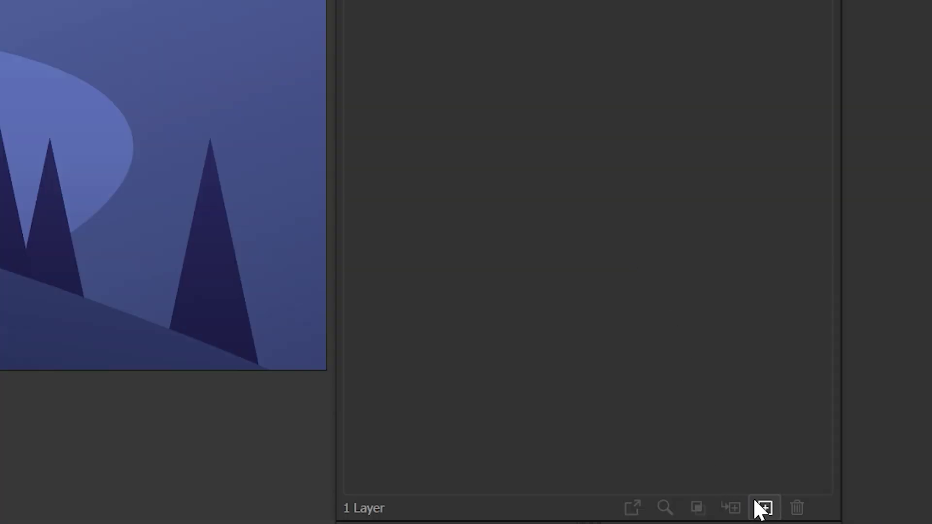
# - Add four new empty layers above Layer 1
pyautogui.click(765, 508)
pyautogui.click(765, 508)
pyautogui.click(765, 509)
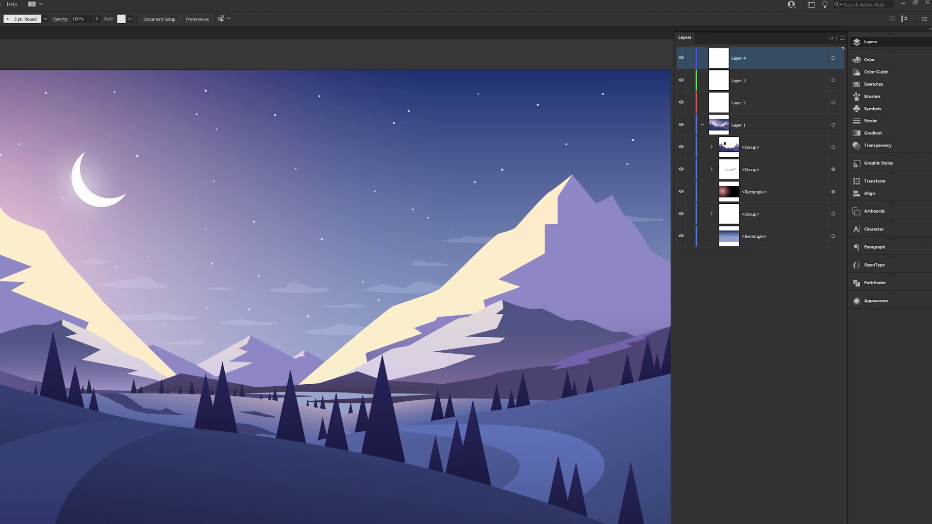
pyautogui.click(764, 508)
pyautogui.click(772, 427)
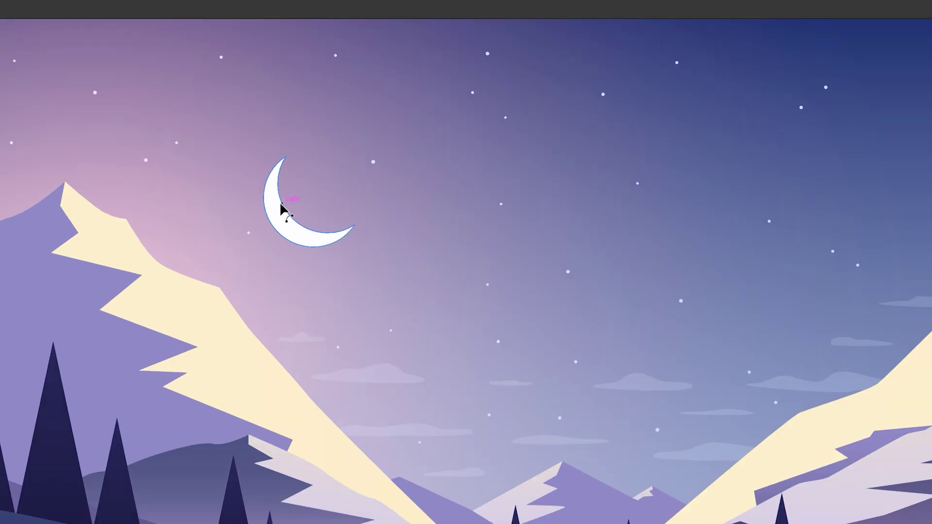
# - Locate the crescent moon's group inside Layer 1's main group and move it into Layer 2
pyautogui.click(281, 209)
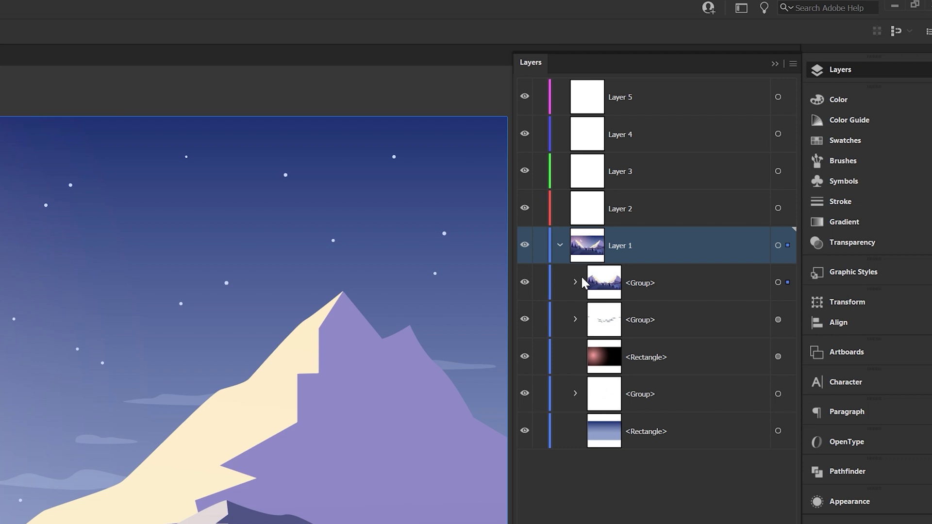
pyautogui.click(578, 281)
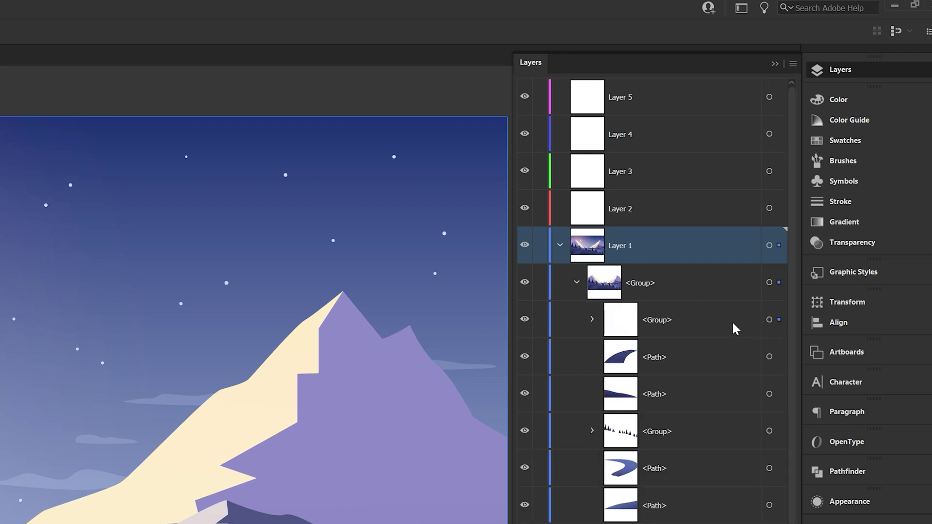
pyautogui.click(651, 329)
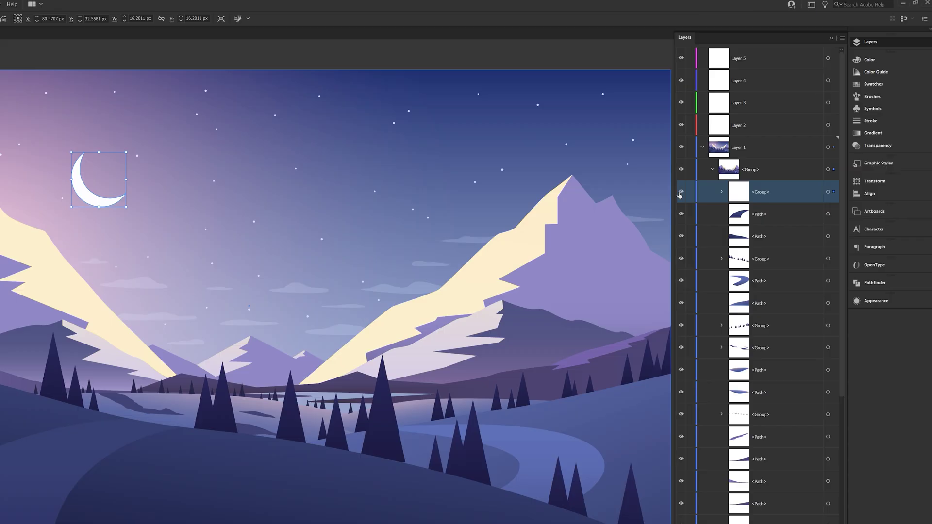
pyautogui.click(525, 319)
pyautogui.click(525, 319)
pyautogui.moveTo(776, 194); pyautogui.dragTo(768, 121)
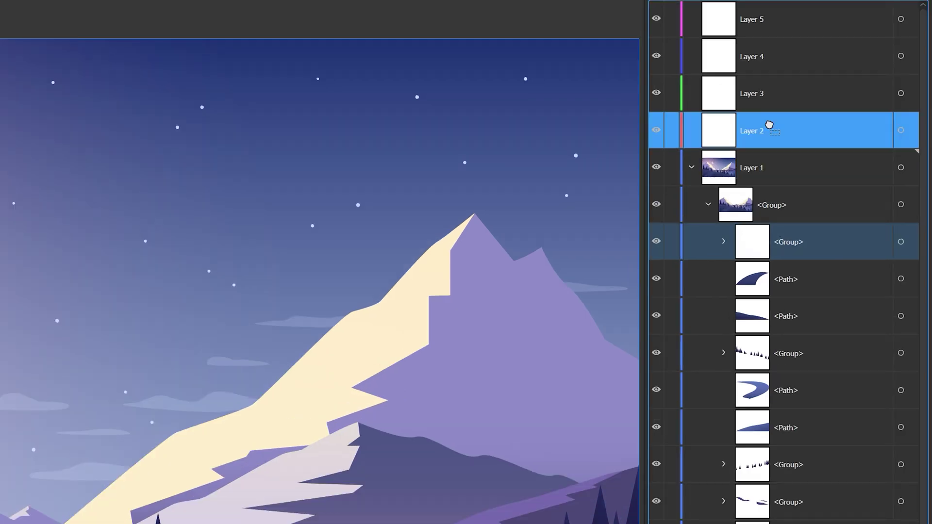
# - Rename Layer 2 as Moon and toggle its visibility to check that it holds only the moon
pyautogui.doubleClick(752, 130)
pyautogui.write('Moon')
pyautogui.press('Return')
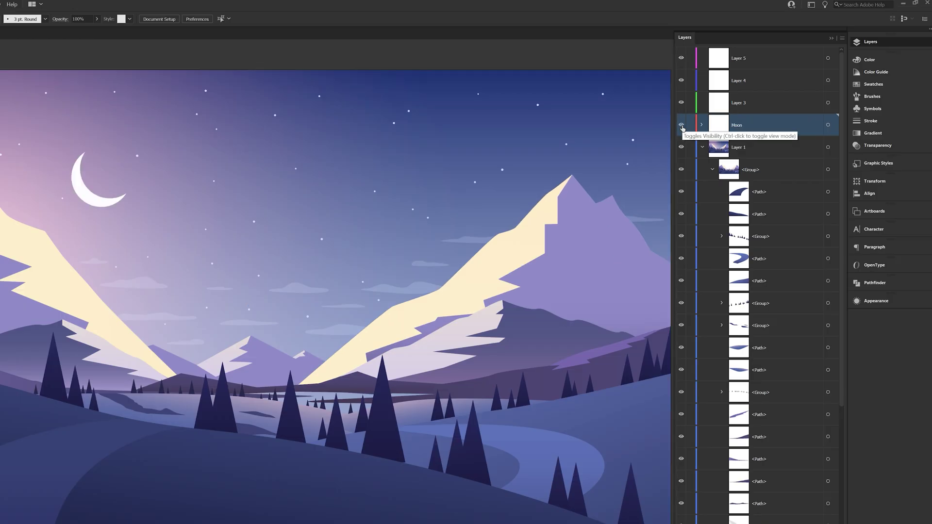
pyautogui.click(681, 126)
pyautogui.click(681, 125)
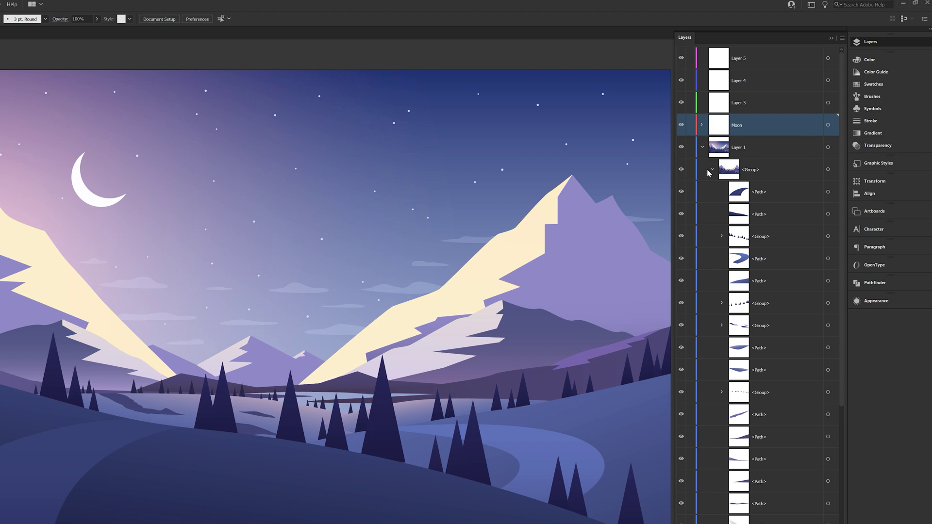
# - Move the clouds group from Layer 1 into Layer 3 and rename that layer Clouds
pyautogui.click(711, 170)
pyautogui.click(297, 291)
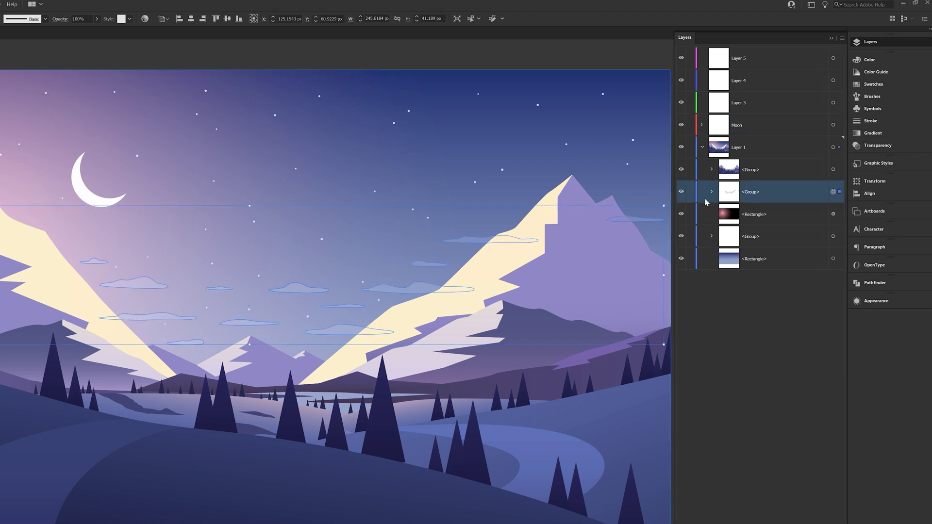
pyautogui.moveTo(755, 194); pyautogui.dragTo(740, 101)
pyautogui.doubleClick(742, 101)
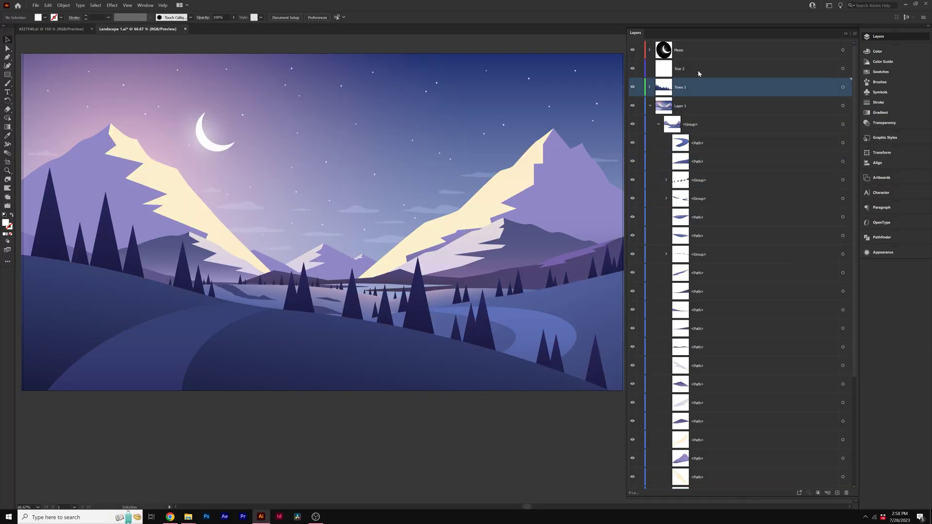
# - Move the winding hill shapes into the Tree 2 layer and add another layer above Layer 1
pyautogui.click(720, 145)
pyautogui.moveTo(720, 144); pyautogui.dragTo(719, 87)
pyautogui.click(837, 492)
pyautogui.click(658, 142)
# - Check the Moon layer's visibility, then move the clouds group into a new layer above Layer 1
pyautogui.click(633, 50)
pyautogui.click(633, 50)
pyautogui.click(690, 164)
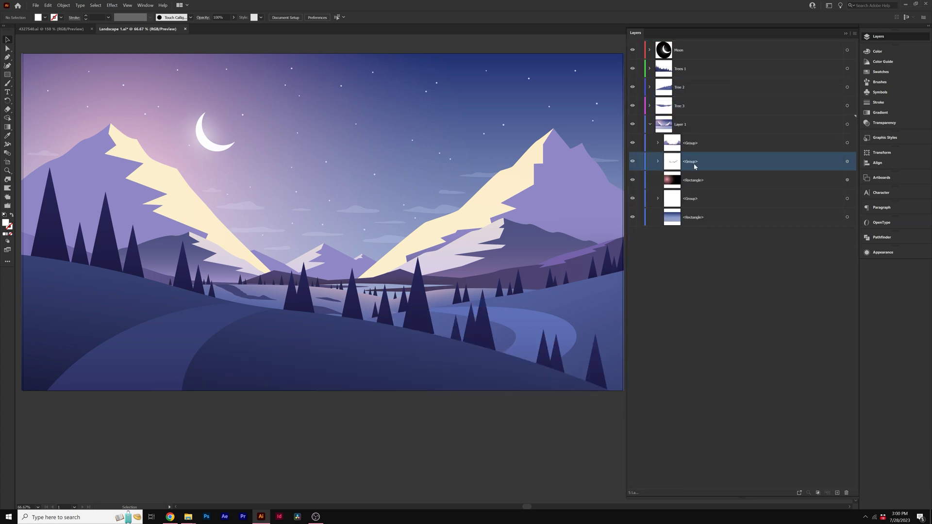
pyautogui.click(836, 493)
pyautogui.moveTo(691, 180); pyautogui.dragTo(682, 125)
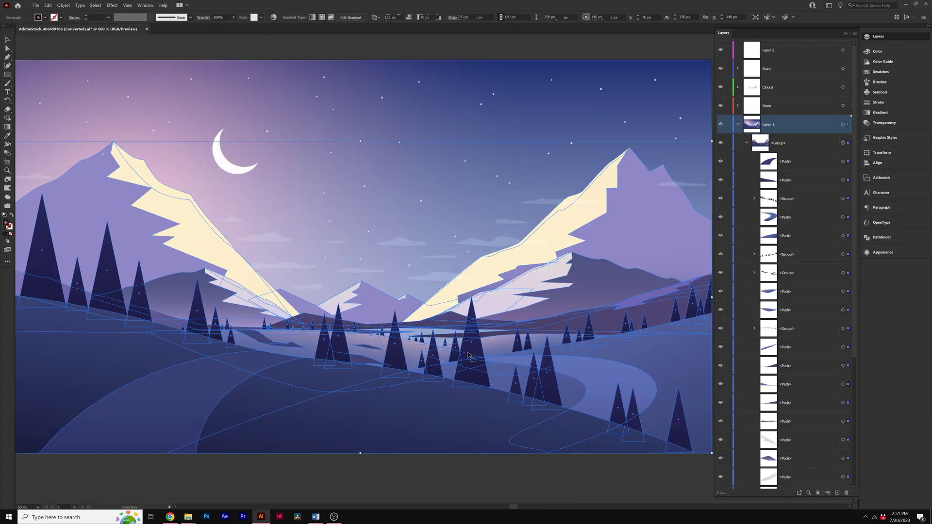
# - Identify the foreground tree group and the two front hill paths in Layer 1 and move them into Layer 5
pyautogui.click(463, 361)
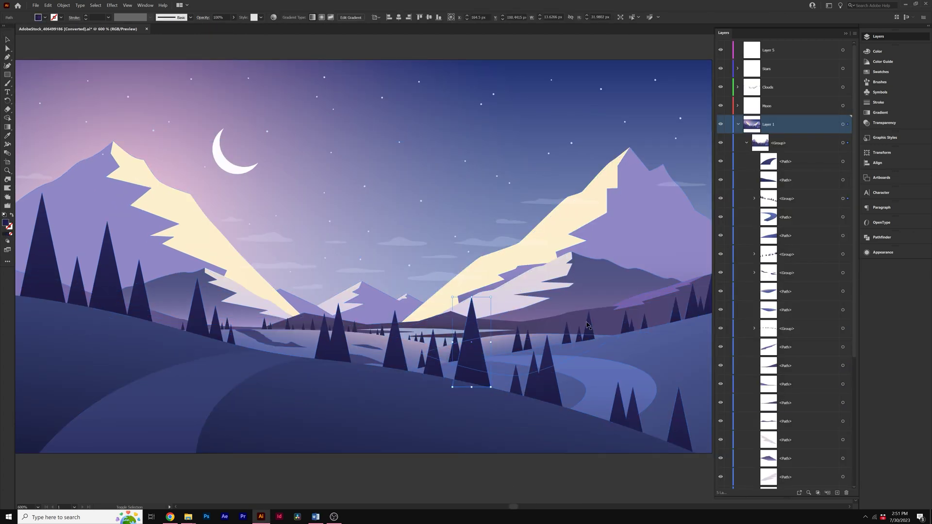
pyautogui.click(778, 199)
pyautogui.click(720, 199)
pyautogui.click(721, 199)
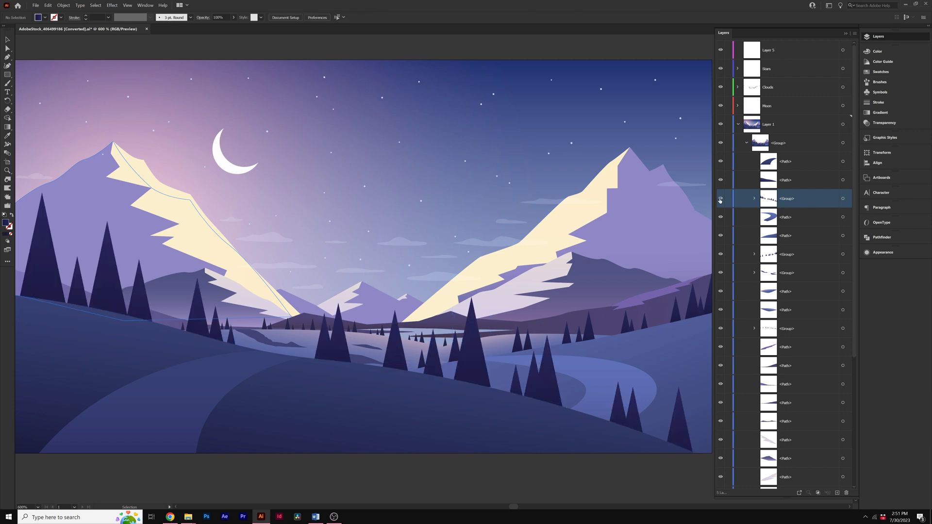
pyautogui.click(720, 180)
pyautogui.click(721, 180)
pyautogui.keyDown('shift'); pyautogui.click(802, 161); pyautogui.keyUp('shift')
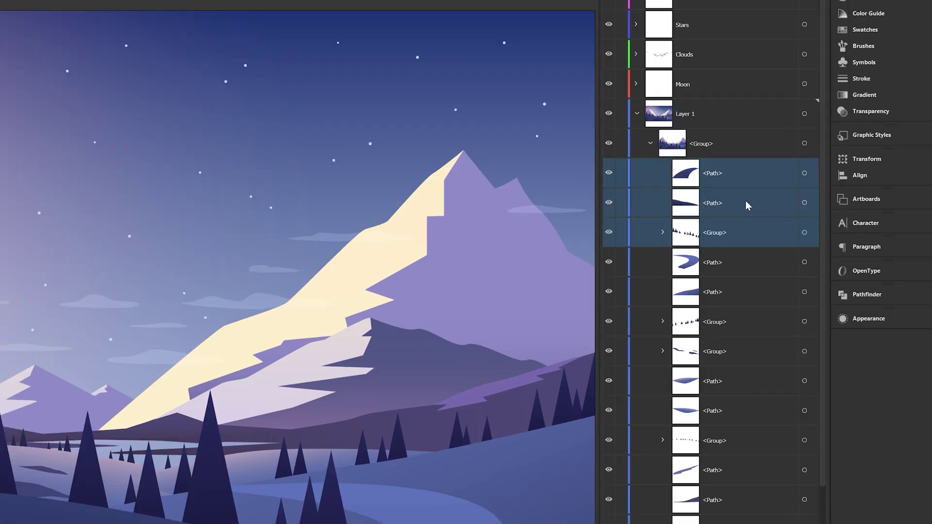
pyautogui.moveTo(744, 200); pyautogui.dragTo(709, 2)
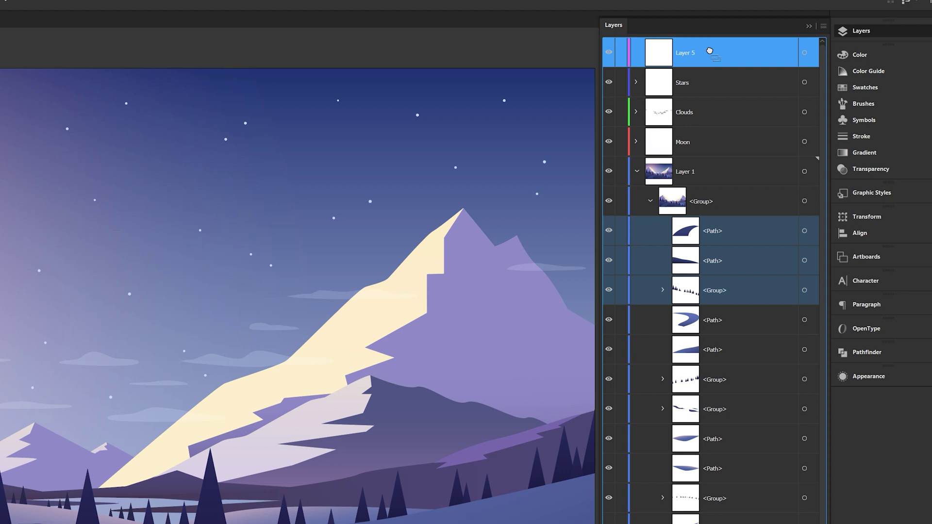
pyautogui.moveTo(701, 53); pyautogui.dragTo(700, 53)
# - Rename Layer 5 as Tree 1 and collapse Layer 1
pyautogui.doubleClick(685, 56)
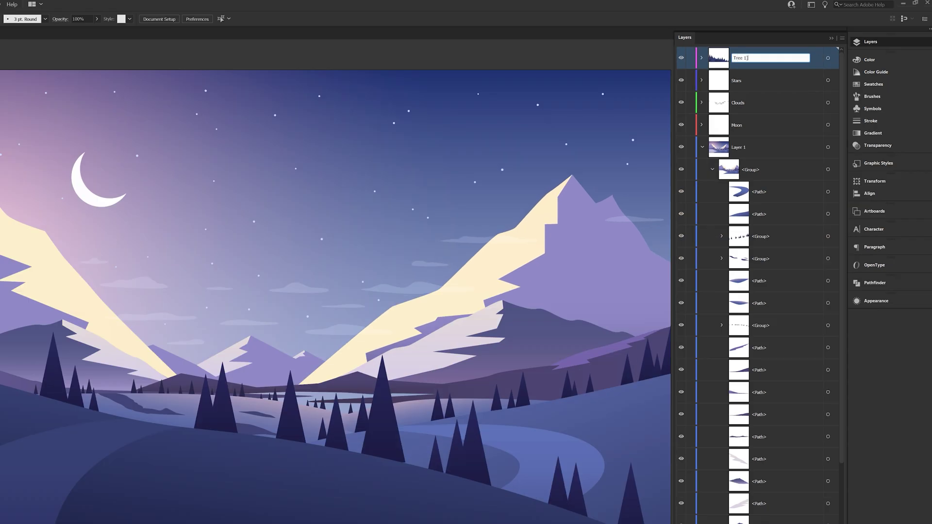
pyautogui.click(796, 86)
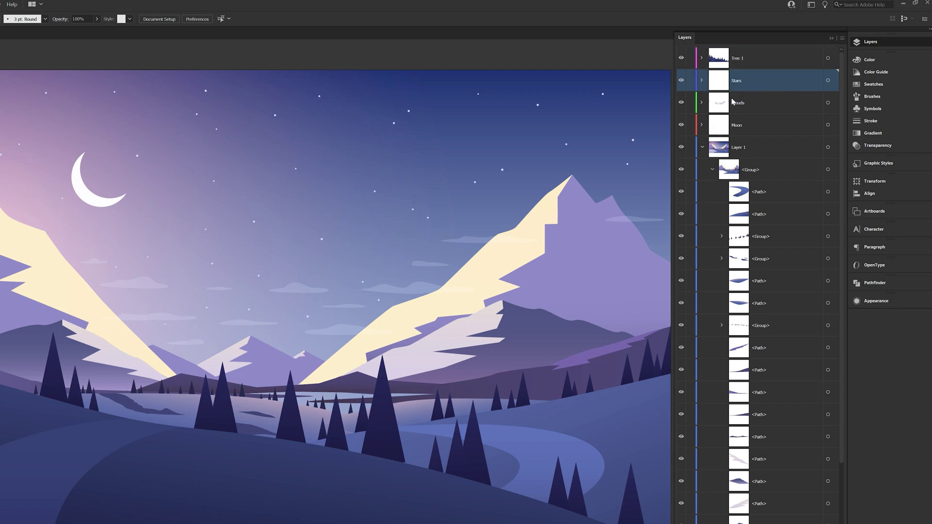
pyautogui.click(702, 147)
# - Add two new layers to the landscape document
pyautogui.click(751, 304)
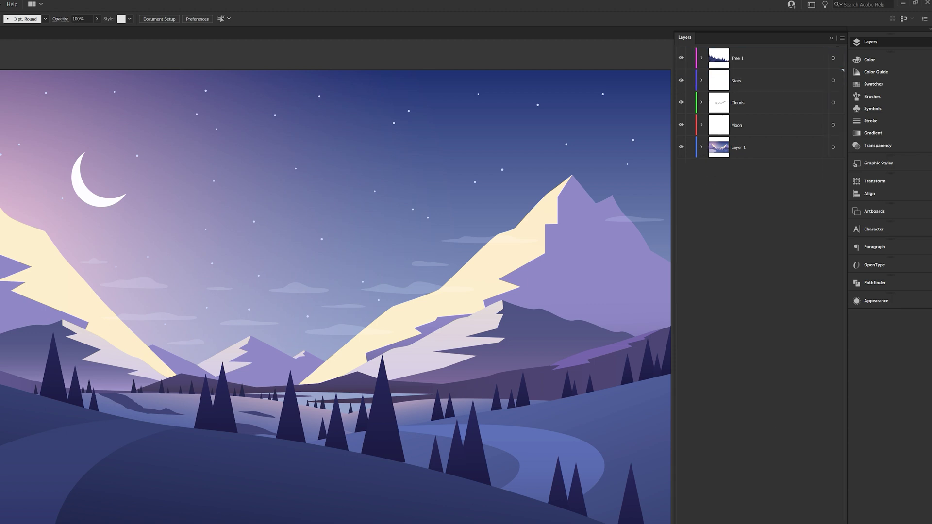
pyautogui.hotkey('ctrl', 'l')
pyautogui.hotkey('ctrl', 'l')
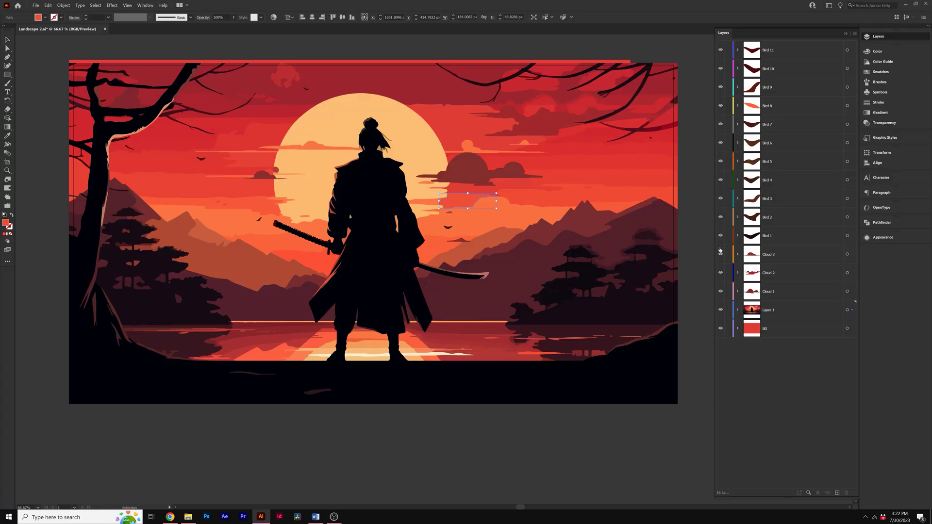
# - Hide and show the Cloud 2 layer in the samurai landscape to check its contents
pyautogui.click(721, 273)
pyautogui.click(720, 273)
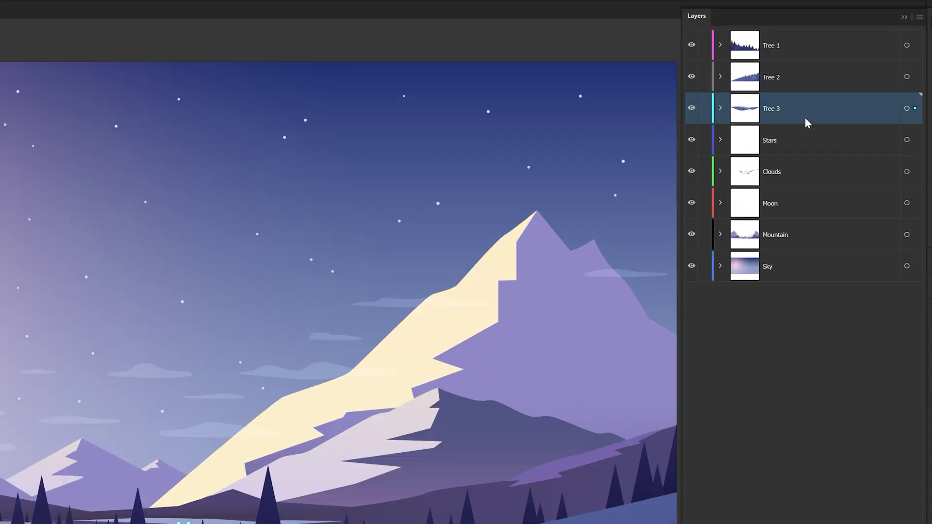
# - Review the separated layers of the mountain landscape, including Clouds and Mountain
pyautogui.click(784, 125)
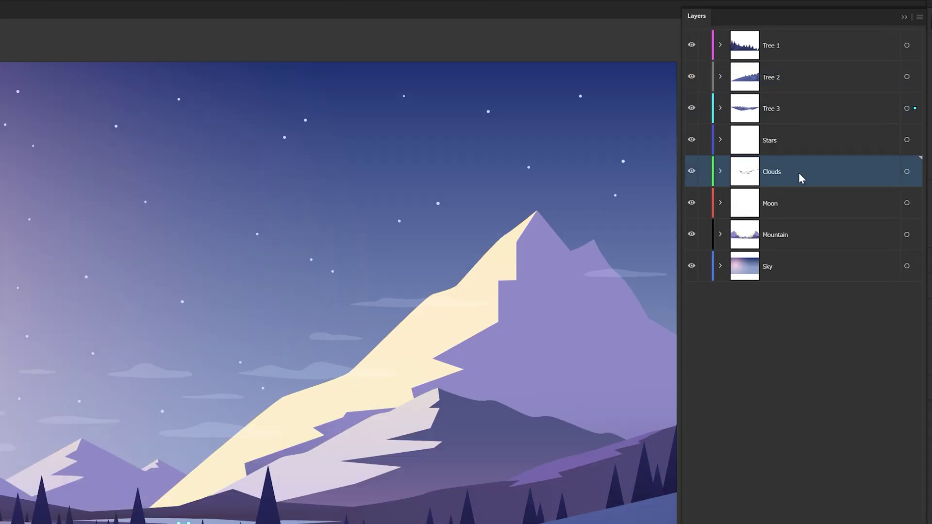
pyautogui.click(793, 238)
pyautogui.click(797, 342)
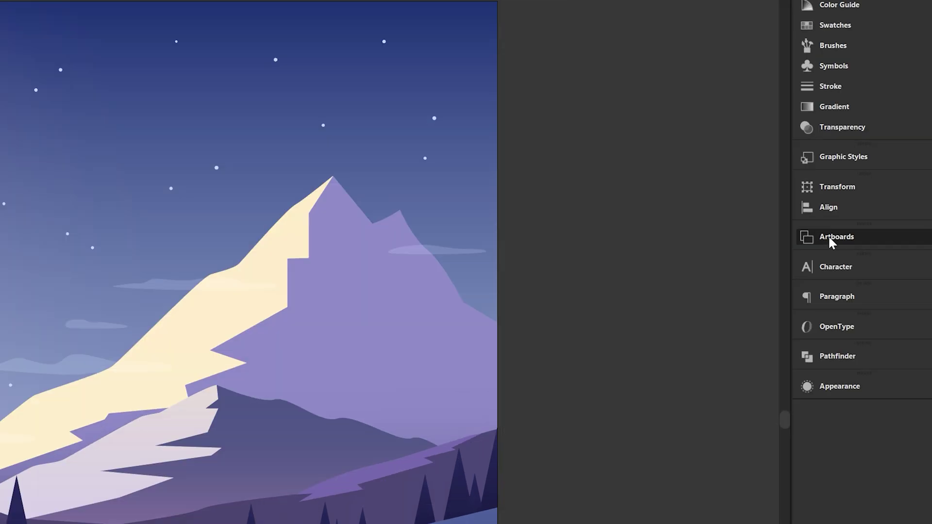
# - Resize Artboard 7 to 1920 by 1080 px in its artboard options
pyautogui.click(828, 235)
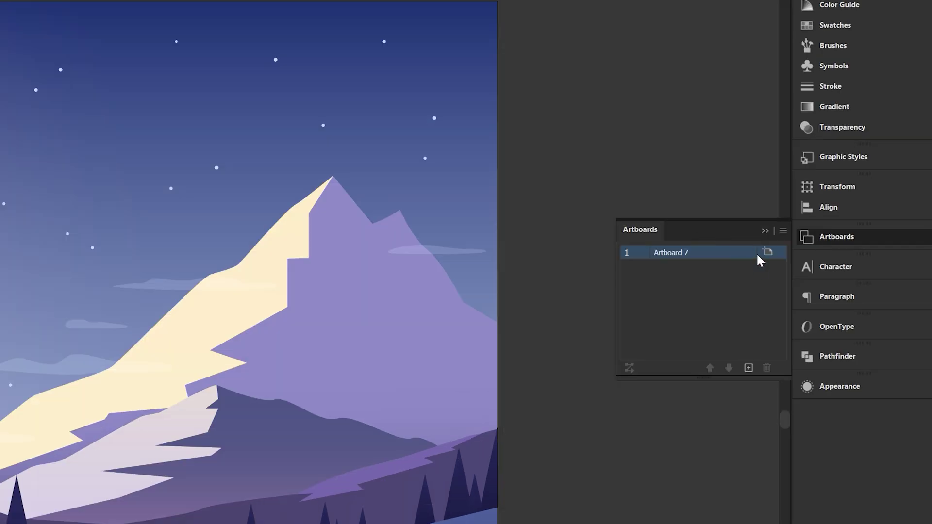
pyautogui.click(782, 231)
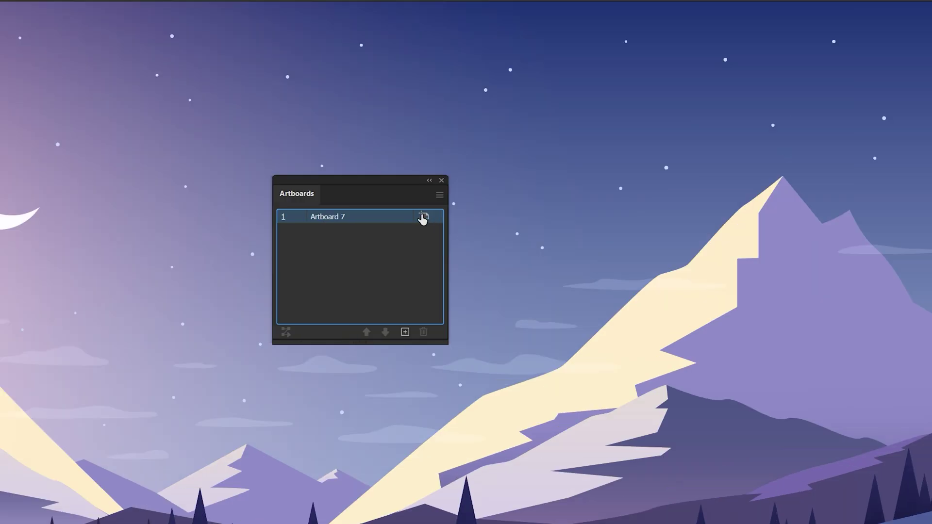
pyautogui.click(424, 214)
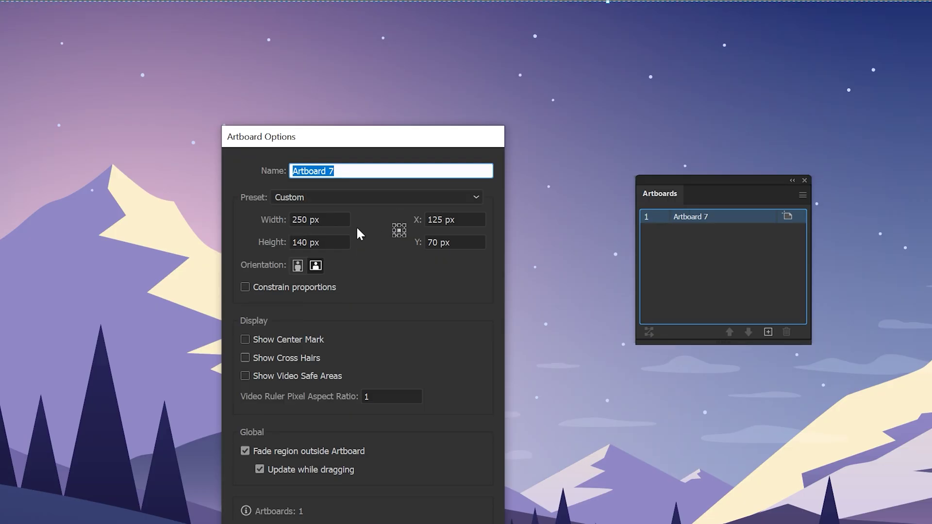
pyautogui.press('Tab')
pyautogui.press('Tab')
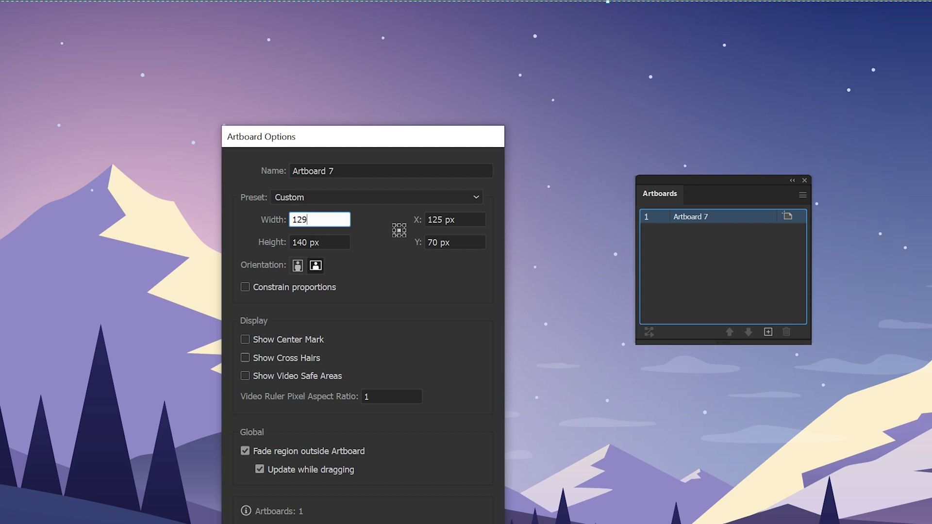
pyautogui.write('1920')
pyautogui.press('Tab')
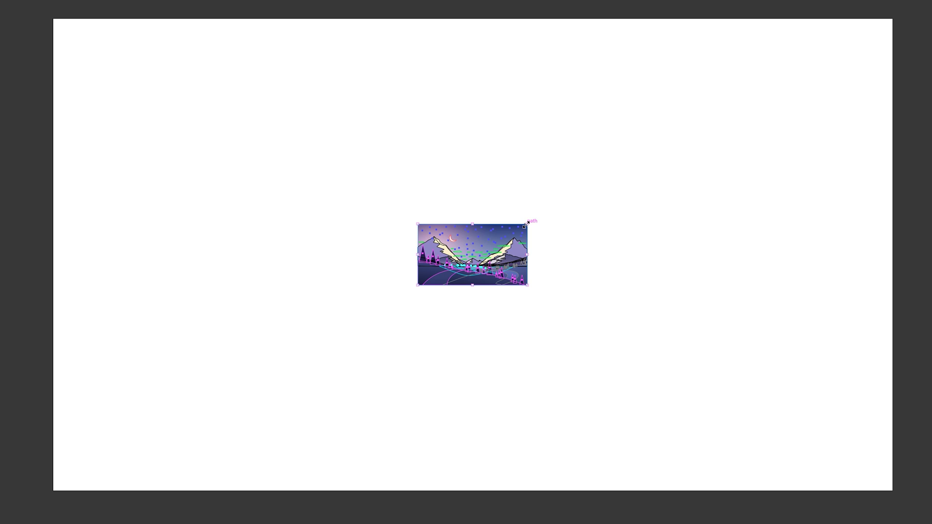
# - Scale the landscape artwork up to fill the whole artboard and save the document as Vector Scene.ai
pyautogui.moveTo(526, 224); pyautogui.dragTo(895, 19)
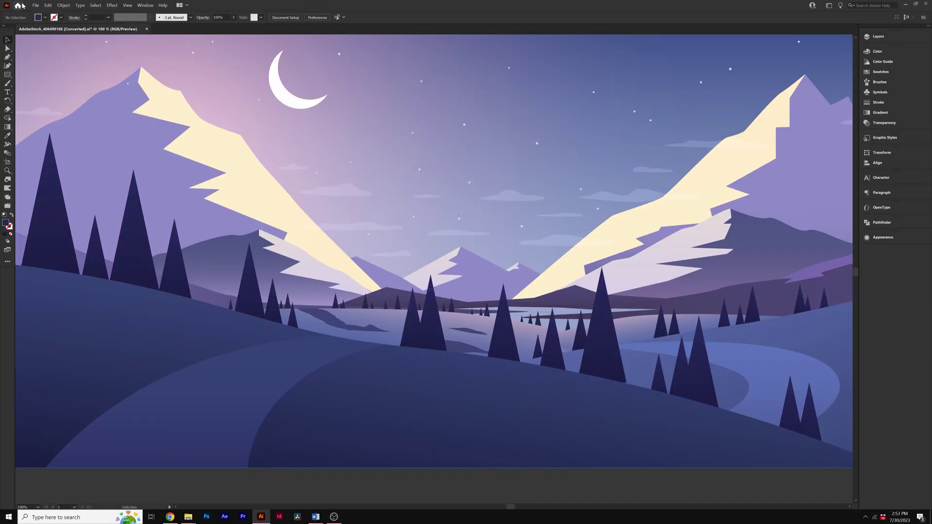
pyautogui.click(35, 4)
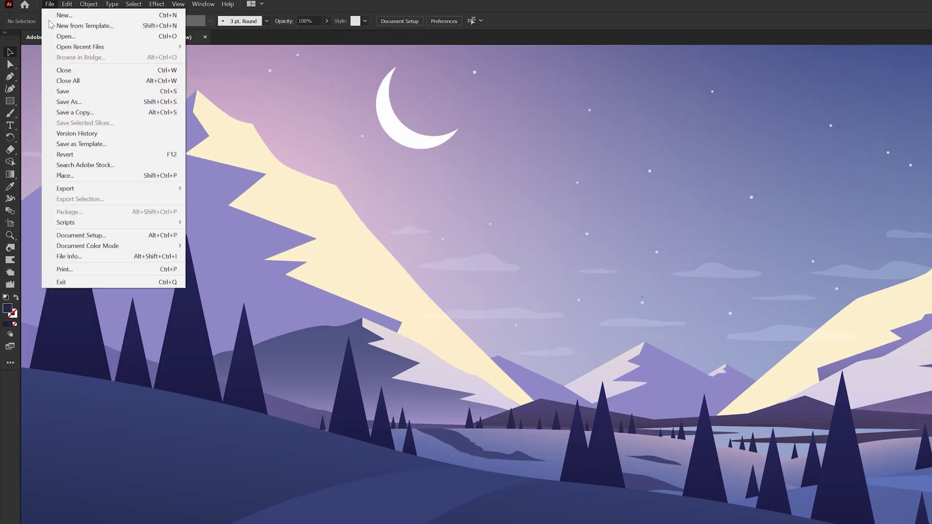
pyautogui.click(67, 102)
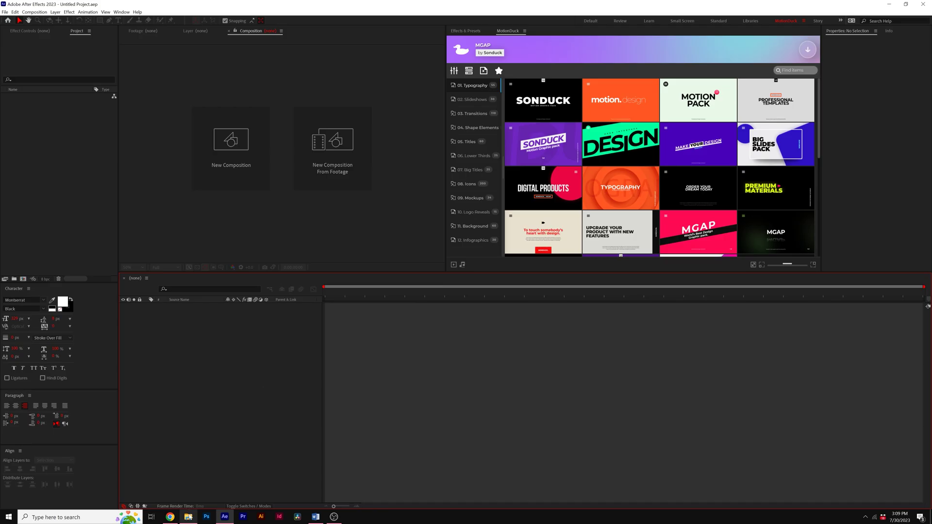
# - Switch to After Effects, import Vector Scene.ai as a Composition with Document Size footage dimensions, and open the Vector Scene composition
pyautogui.click(189, 518)
pyautogui.moveTo(315, 165); pyautogui.dragTo(46, 154)
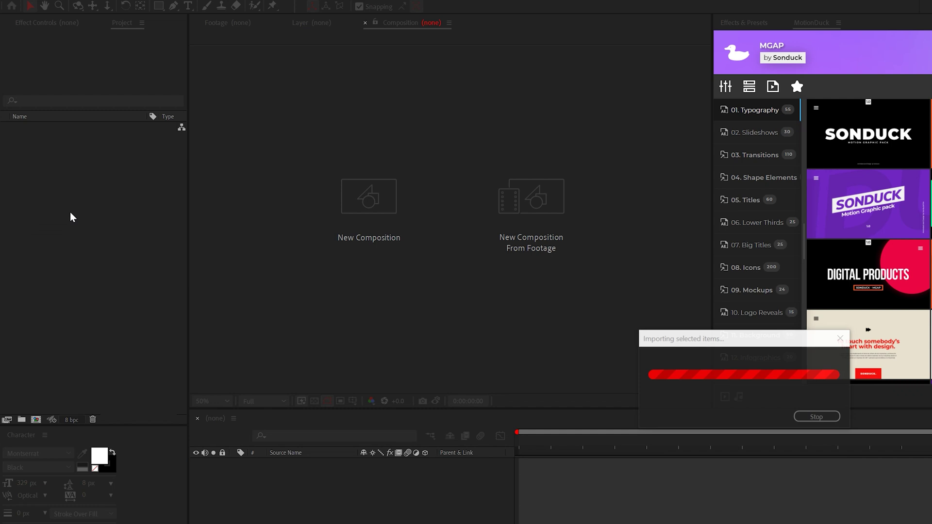
pyautogui.click(367, 166)
pyautogui.click(372, 191)
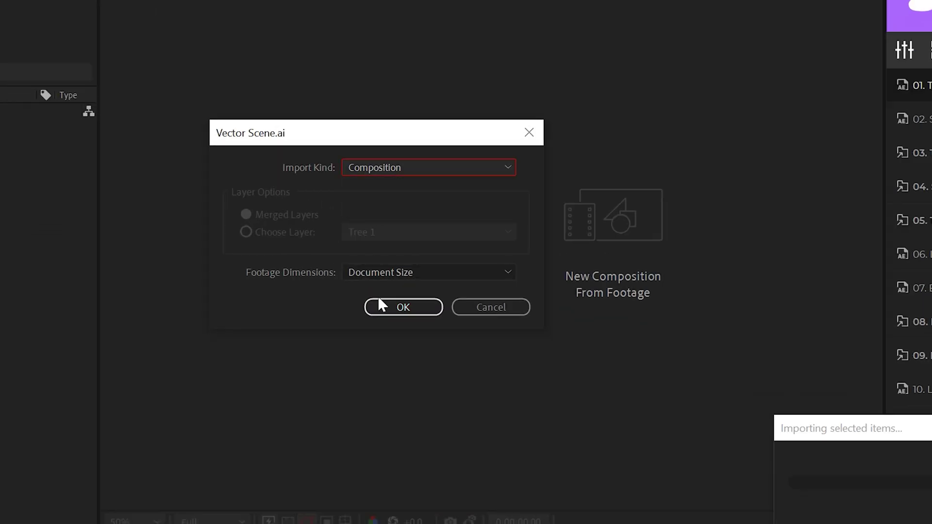
pyautogui.click(381, 303)
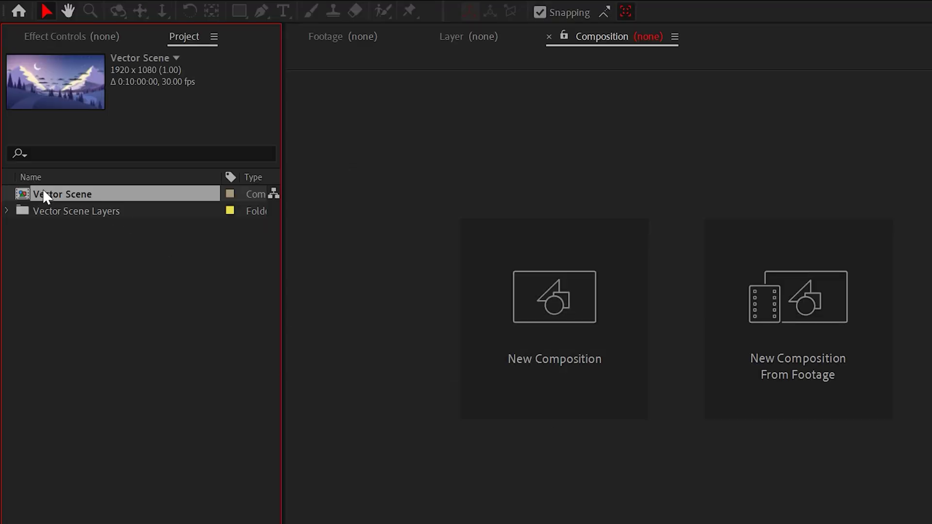
pyautogui.doubleClick(43, 194)
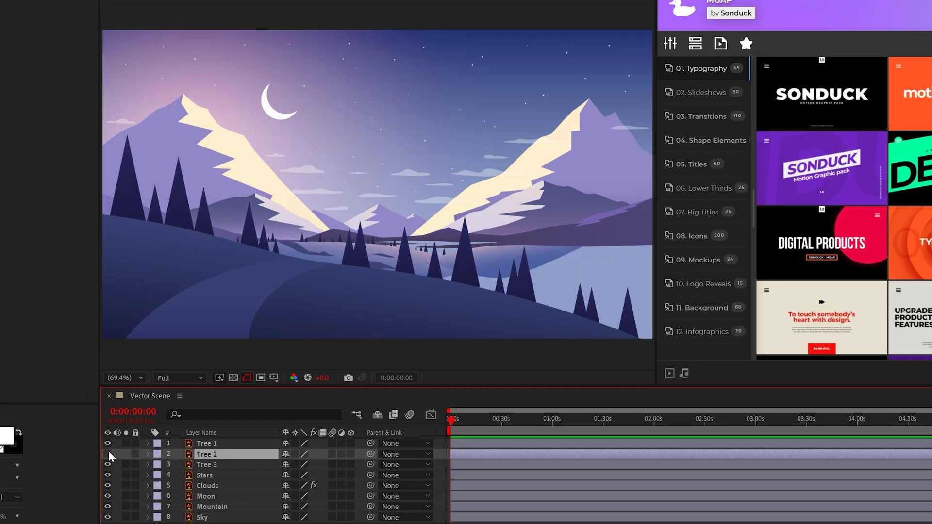
# - Toggle the visibility of the Tree 2, Stars and Mountain layers to check what each contains
pyautogui.click(108, 454)
pyautogui.click(108, 474)
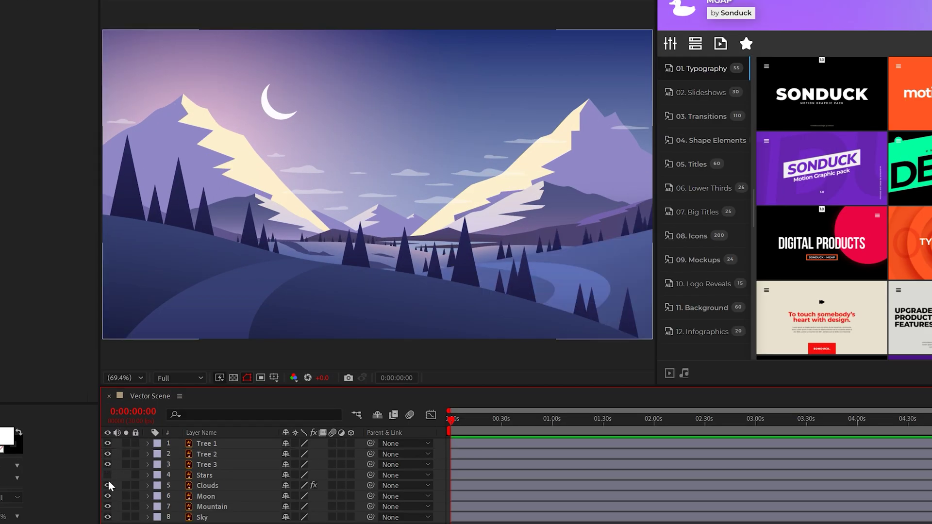
pyautogui.click(107, 506)
pyautogui.click(108, 506)
pyautogui.click(107, 476)
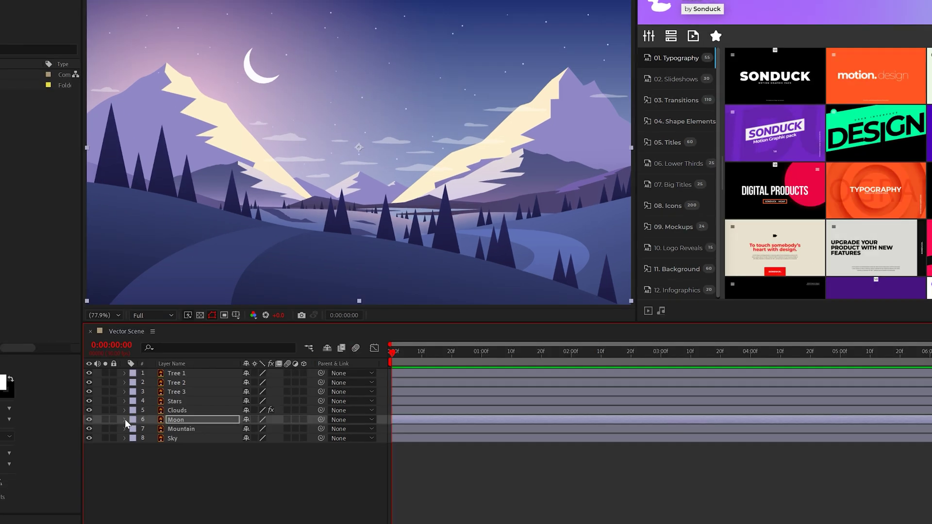
# - Animate the Moon layer's Position with keyframes at 0 and 5 seconds so the moon rises from behind the mountain
pyautogui.click(124, 419)
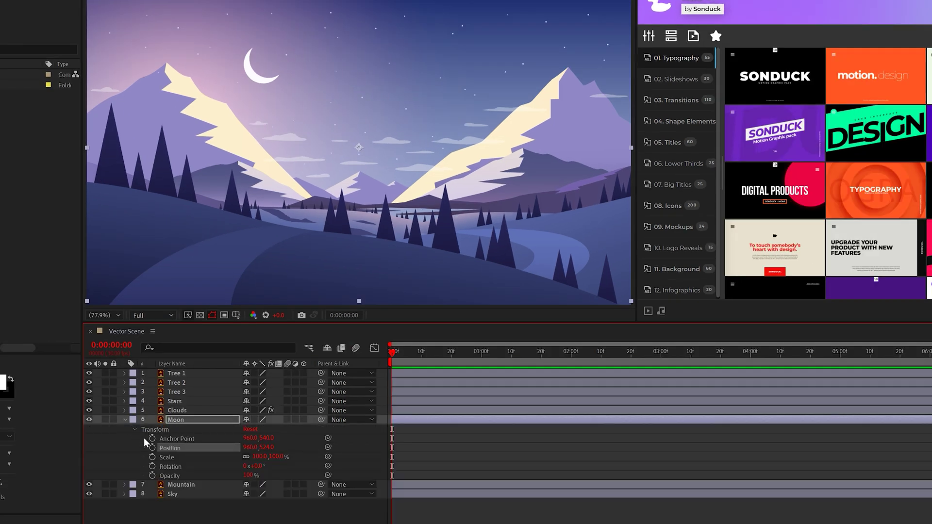
pyautogui.click(153, 447)
pyautogui.moveTo(393, 447); pyautogui.dragTo(751, 448)
pyautogui.moveTo(266, 447); pyautogui.dragTo(395, 453)
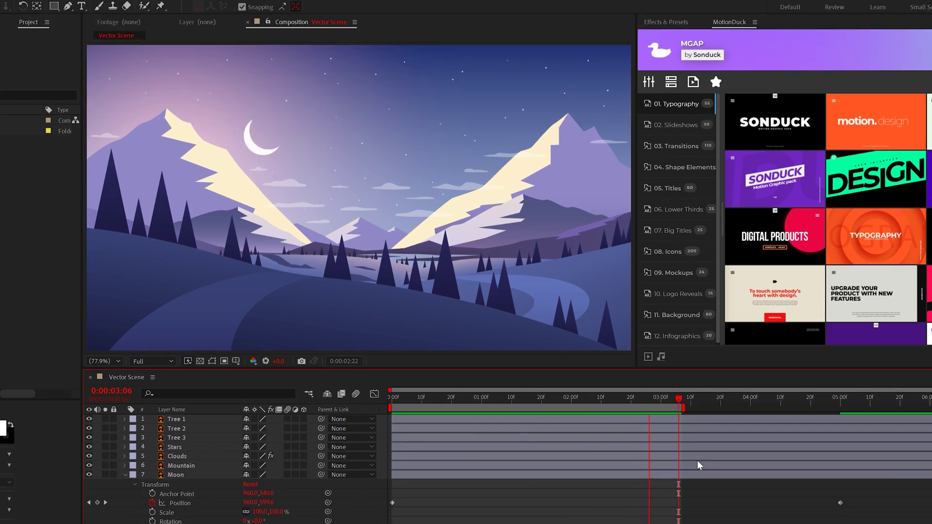
# - Expand the Stars layer's properties in the timeline
pyautogui.click(174, 447)
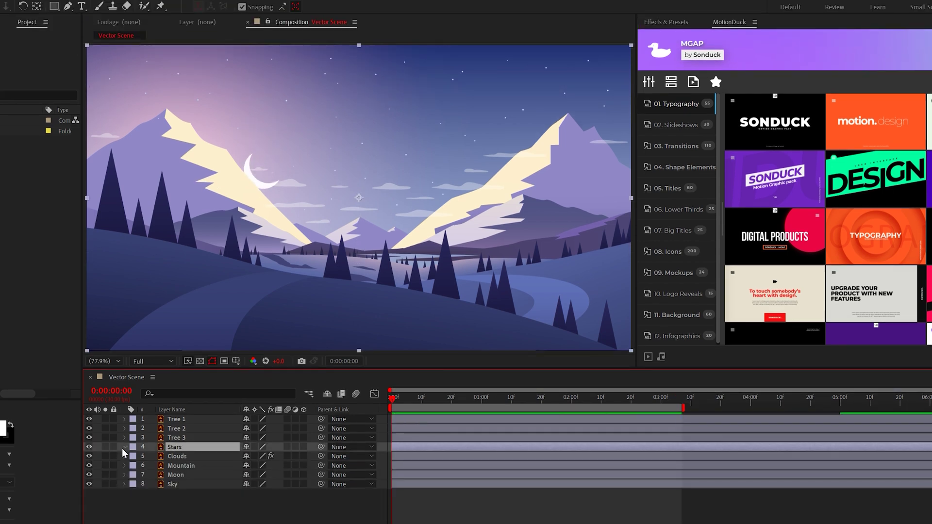
pyautogui.click(125, 447)
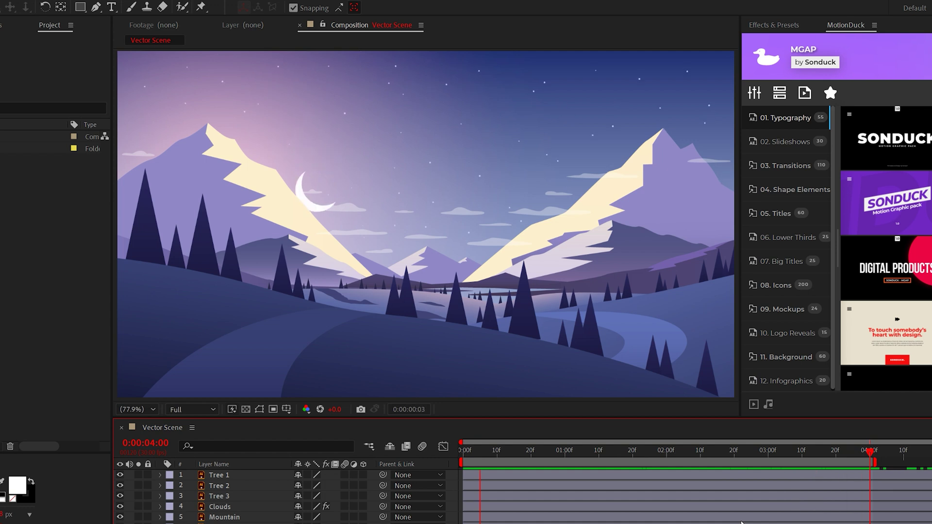
# - Keyframe the Clouds layer's Position to drift to the right by 0:00:04:27, and duplicate the layer
pyautogui.press('p')
pyautogui.moveTo(305, 518); pyautogui.dragTo(435, 519)
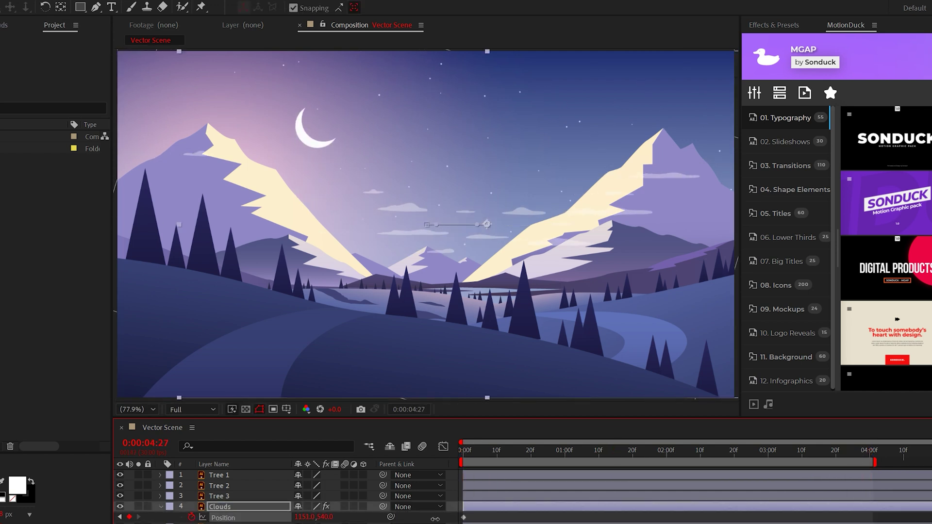
pyautogui.hotkey('ctrl', 'd')
pyautogui.press('p')
pyautogui.press('space')
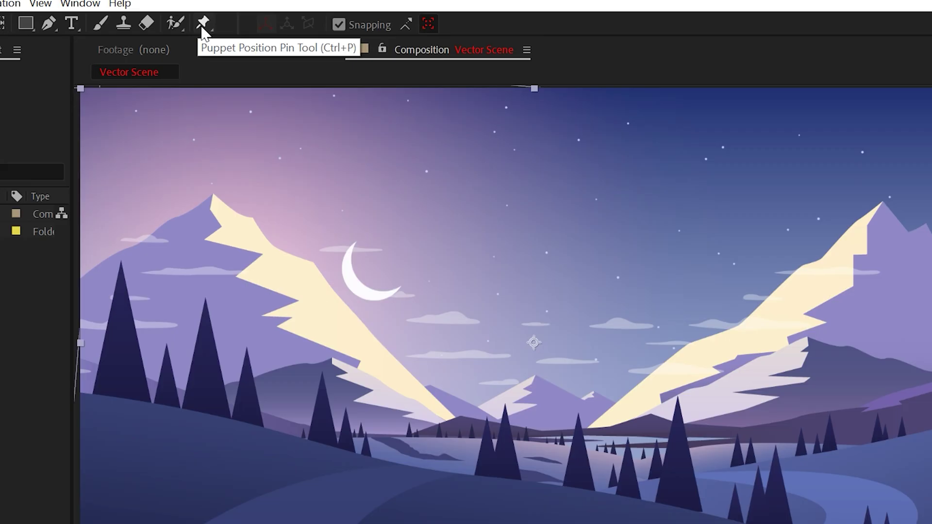
# - Open the Tree 1 layer for editing and place a Puppet Position pin at the base of every tree
pyautogui.click(202, 26)
pyautogui.click(216, 363)
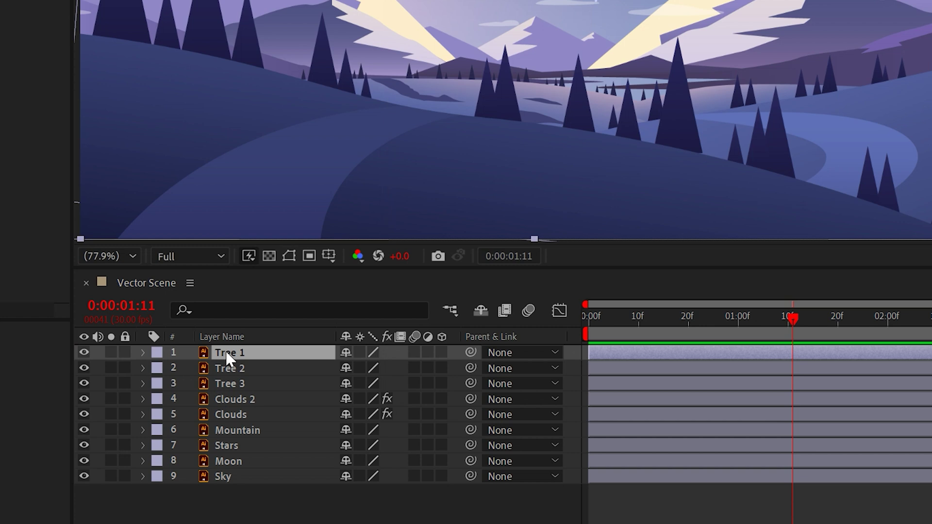
pyautogui.doubleClick(227, 358)
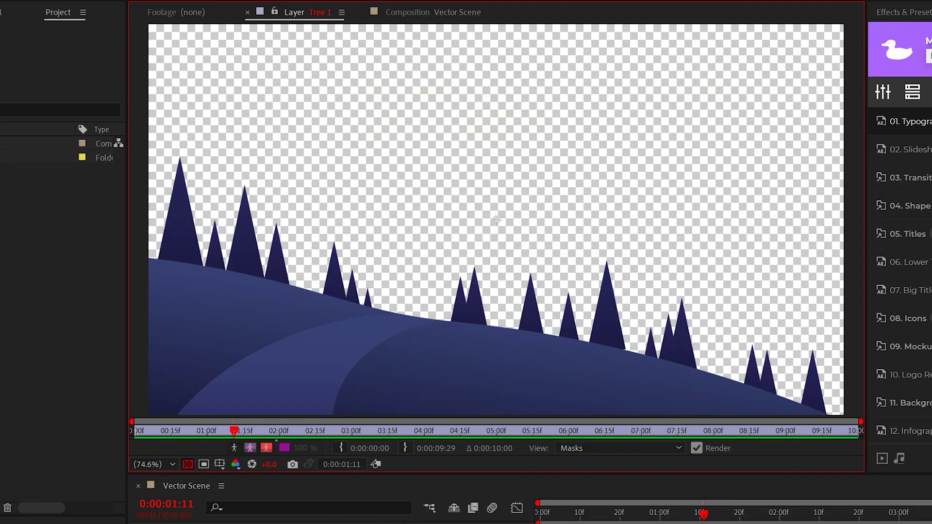
pyautogui.click(178, 248)
pyautogui.click(215, 259)
pyautogui.click(248, 268)
pyautogui.click(273, 273)
pyautogui.click(336, 290)
pyautogui.click(352, 299)
pyautogui.click(368, 304)
pyautogui.click(460, 320)
pyautogui.click(531, 328)
pyautogui.click(572, 332)
pyautogui.click(604, 340)
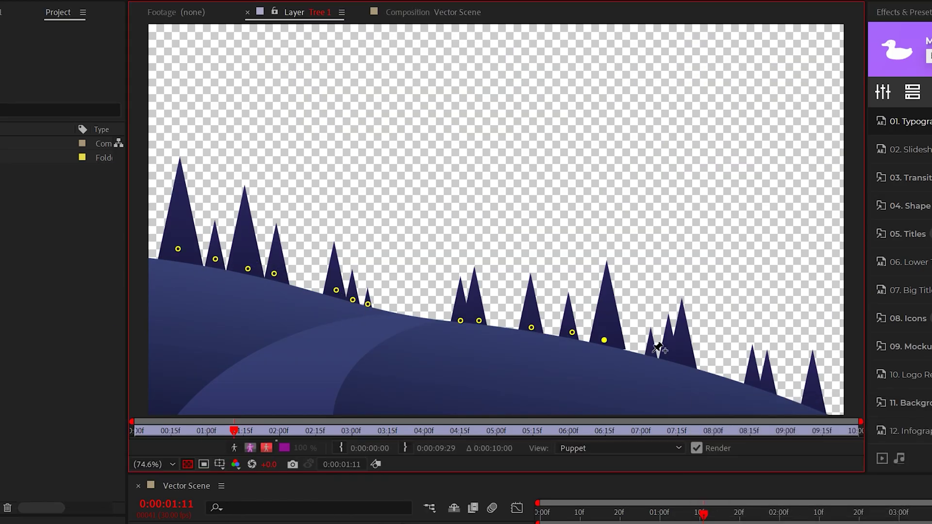
pyautogui.click(755, 383)
pyautogui.click(768, 384)
pyautogui.click(810, 396)
# - Add four puppet pins across the hillside of Tree 1 to hold the ground in place
pyautogui.click(759, 405)
pyautogui.click(365, 316)
pyautogui.click(186, 268)
# - Reveal the keyframes of Tree 1 and remove the Position keyframing from all of its base and hillside puppet pins
pyautogui.click(260, 298)
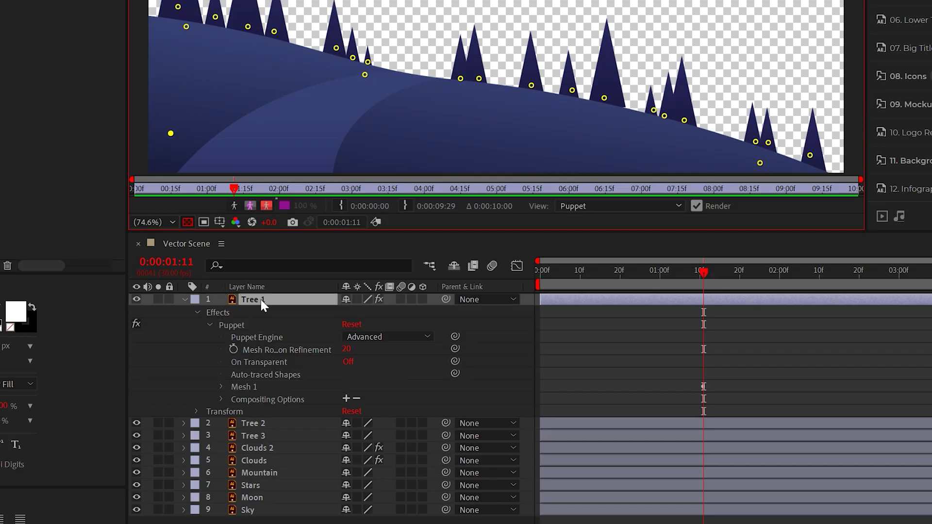
pyautogui.press('u')
pyautogui.click(668, 271)
pyautogui.press('`')
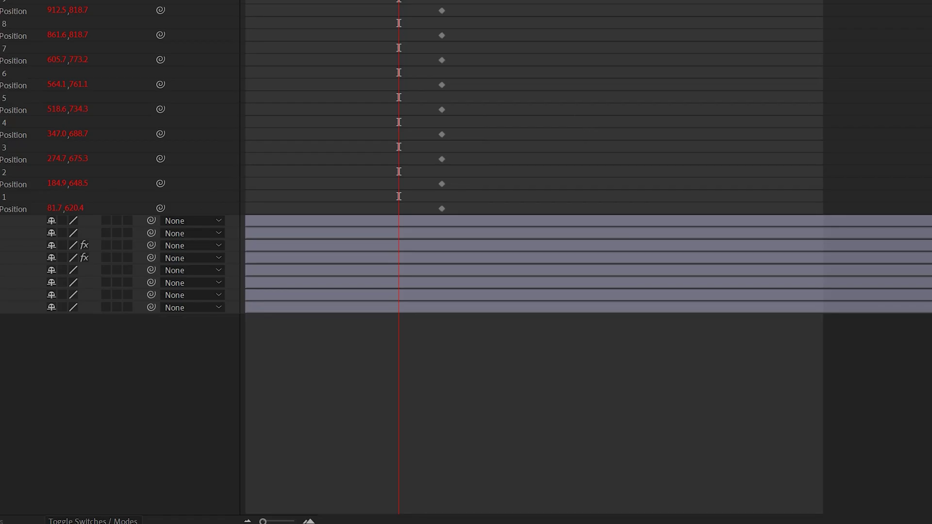
pyautogui.moveTo(580, 35); pyautogui.dragTo(641, 236)
pyautogui.moveTo(580, 236); pyautogui.dragTo(520, 523)
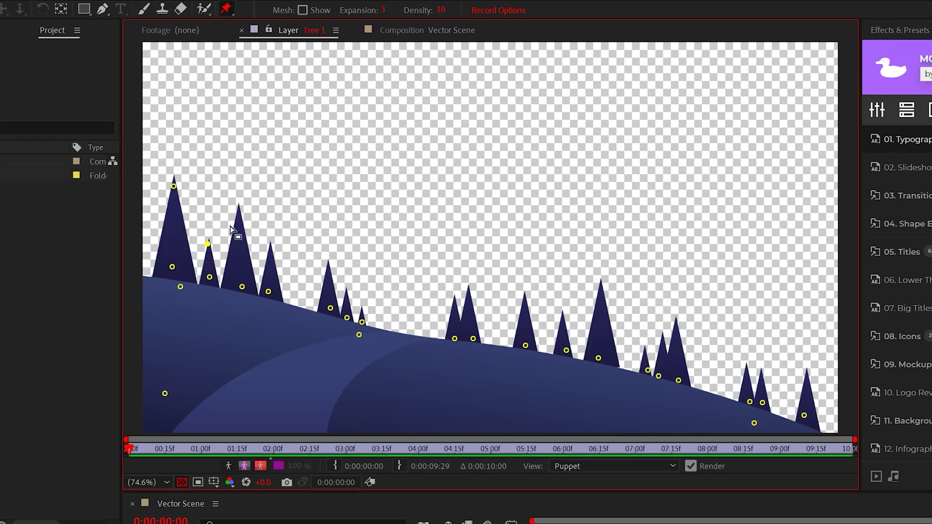
# - At frame 0, add puppet pins to the tips of the trees in Tree 1
pyautogui.click(523, 302)
pyautogui.click(663, 341)
pyautogui.click(676, 332)
pyautogui.click(746, 369)
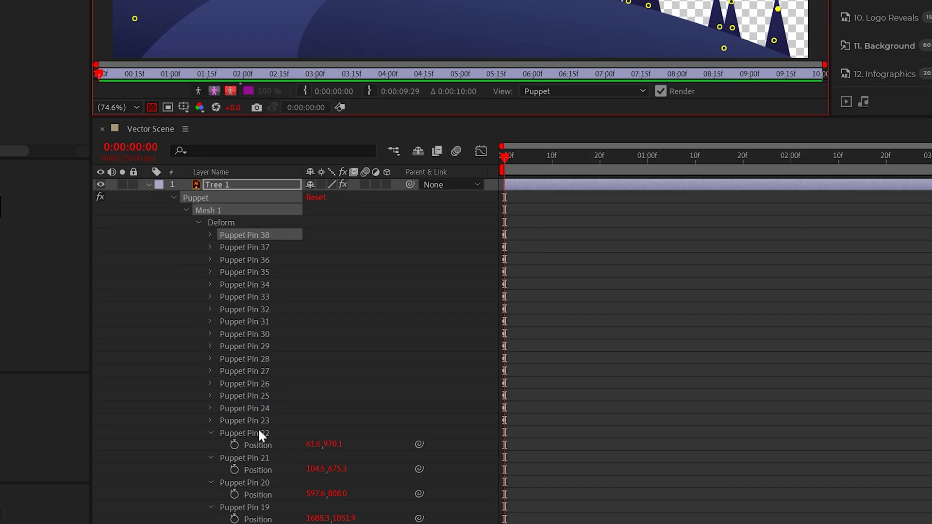
# - Add the missing tip pin on the tall tree, and keyframe all tip pins bending left at 0:00 and right at 0:00:01:00
pyautogui.keyDown('shift'); pyautogui.click(256, 423); pyautogui.keyUp('shift')
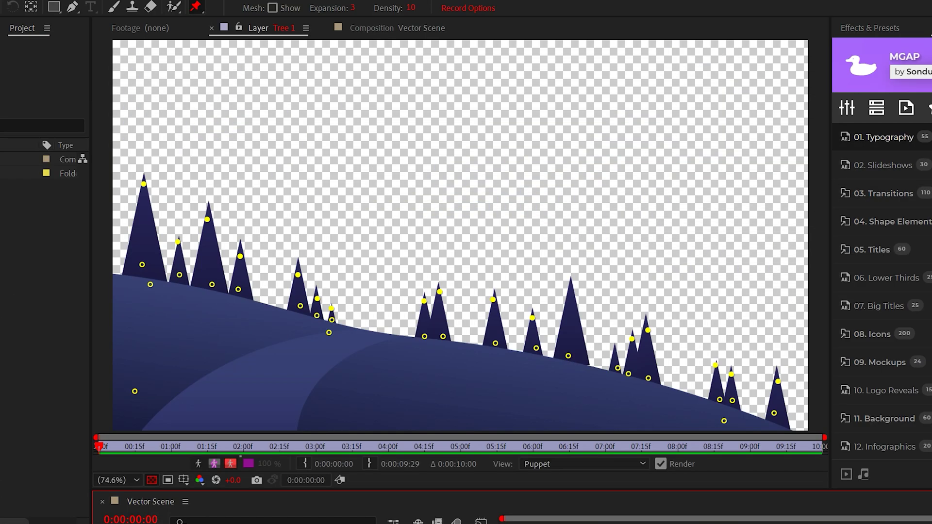
pyautogui.click(565, 287)
pyautogui.moveTo(563, 290); pyautogui.dragTo(561, 290)
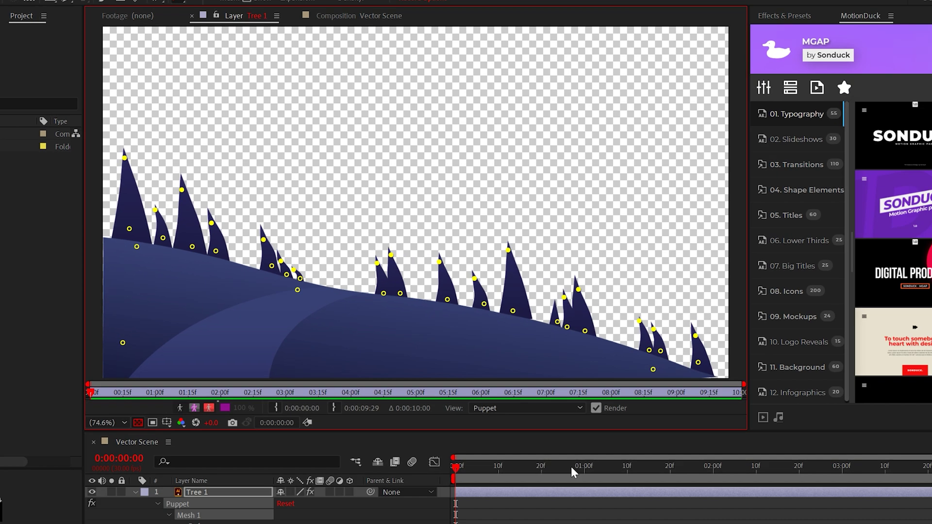
pyautogui.click(584, 470)
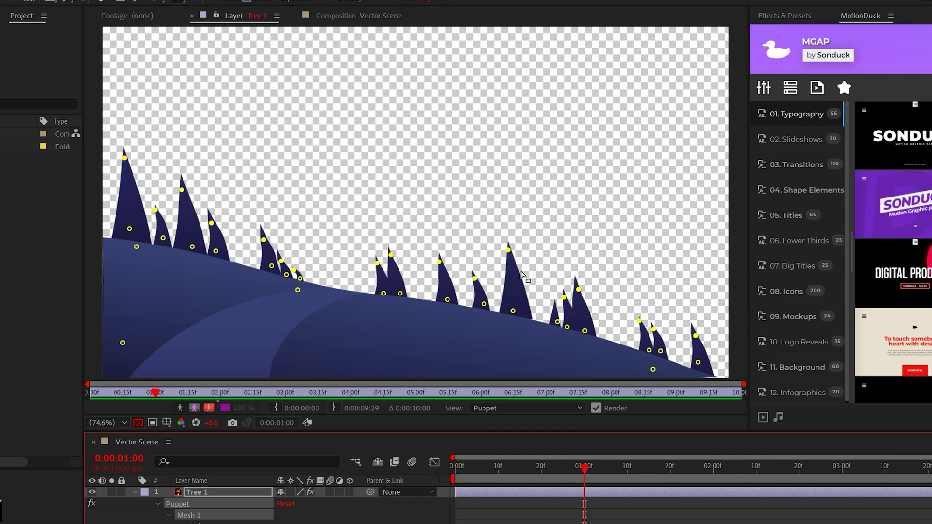
pyautogui.moveTo(509, 251); pyautogui.dragTo(520, 251)
# - Add the expression loopOut("pingpong") to the Position of Puppet Pin 39
pyautogui.keyDown('alt'); pyautogui.click(214, 239); pyautogui.keyUp('alt')
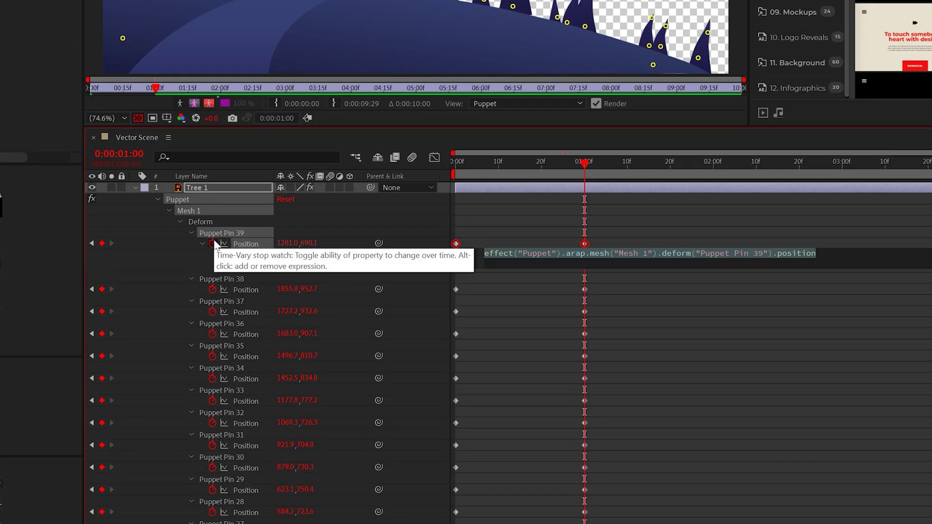
pyautogui.write('loopOut(')
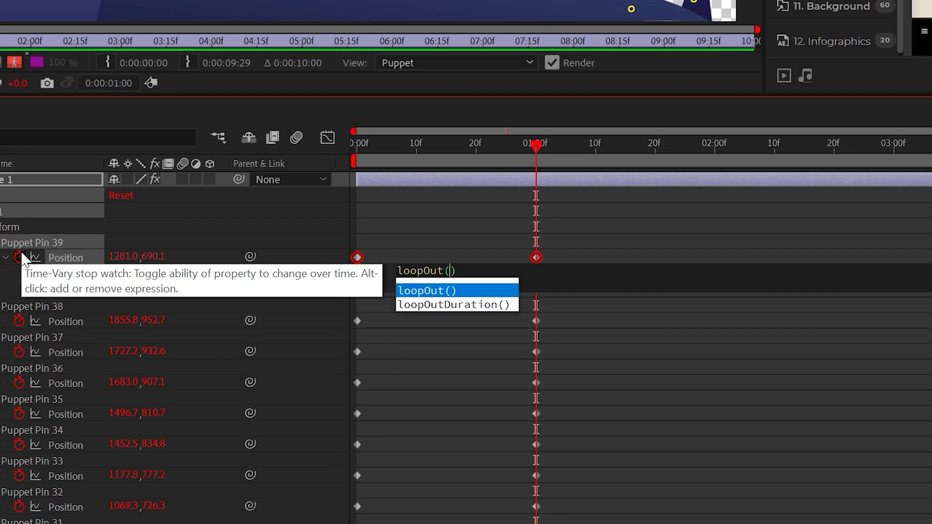
pyautogui.press('Return')
pyautogui.write('"pingpong')
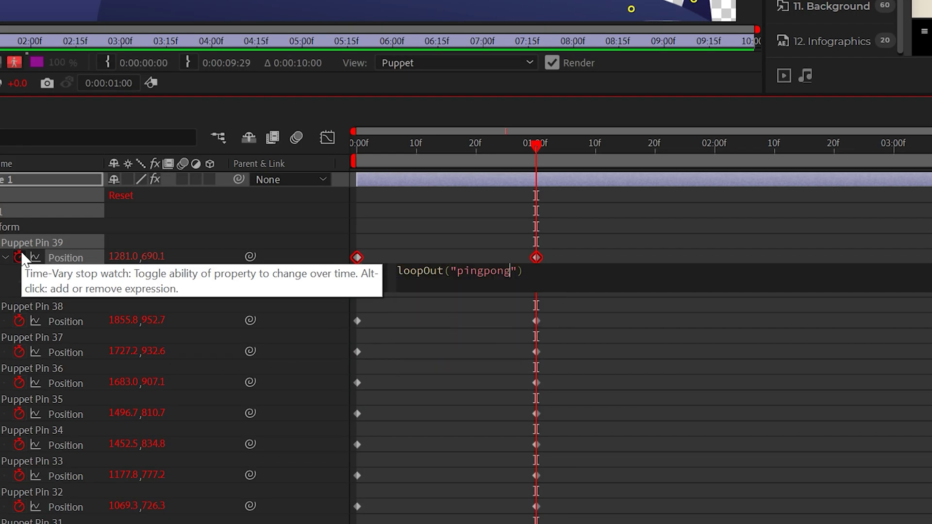
pyautogui.click(529, 300)
pyautogui.click(528, 285)
# - Copy the loopOut("pingpong") expression and apply it to the Position of Puppet Pins 38, 37, 36 and 35
pyautogui.hotkey('ctrl', 'c')
pyautogui.keyDown('alt'); pyautogui.click(18, 321); pyautogui.keyUp('alt')
pyautogui.hotkey('ctrl', 'v')
pyautogui.click(15, 393)
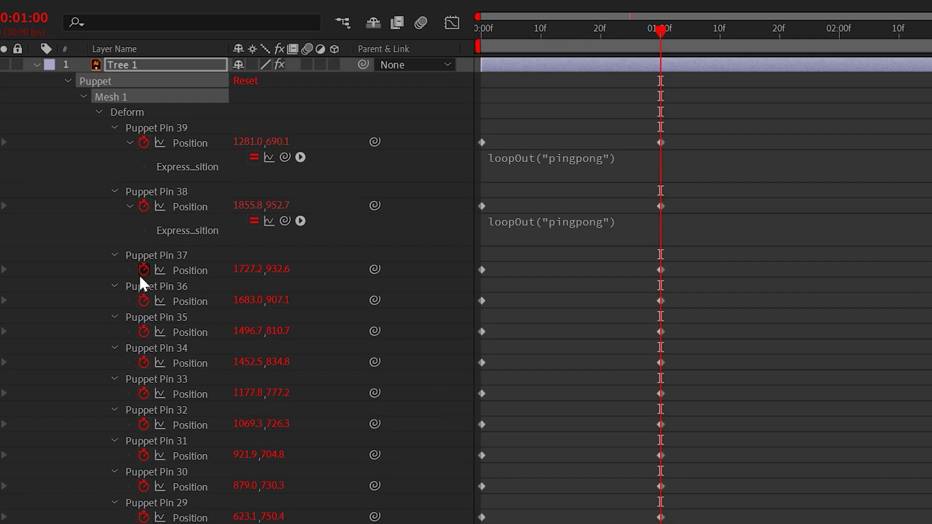
pyautogui.keyDown('alt'); pyautogui.click(143, 269); pyautogui.keyUp('alt')
pyautogui.hotkey('ctrl', 'v')
pyautogui.keyDown('alt'); pyautogui.click(144, 334); pyautogui.keyUp('alt')
pyautogui.hotkey('ctrl', 'v')
pyautogui.click(583, 160)
pyautogui.keyDown('alt'); pyautogui.click(144, 396); pyautogui.keyUp('alt')
pyautogui.hotkey('ctrl', 'v')
# - Apply the same pingpong loop expression to the Position of Puppet Pins 34, 33 and 32
pyautogui.scroll(-7, 179, 181)
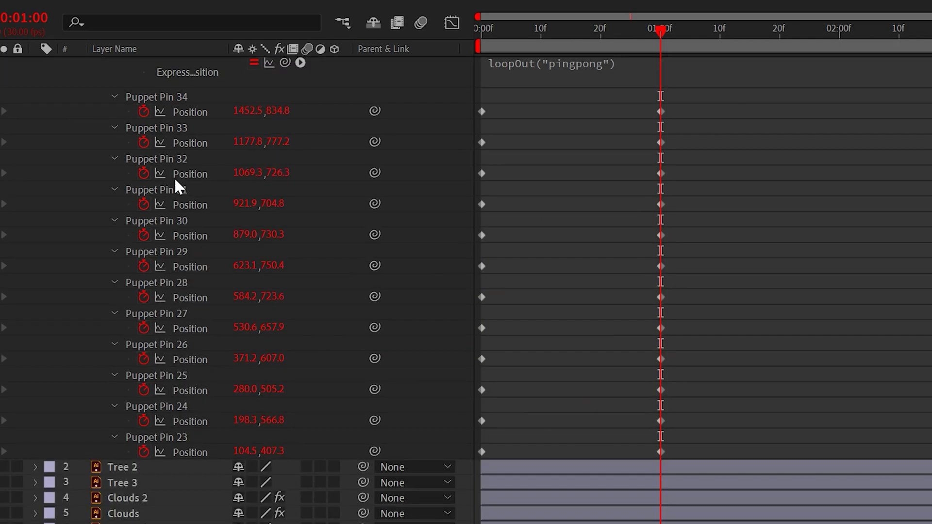
pyautogui.keyDown('alt'); pyautogui.click(143, 110); pyautogui.keyUp('alt')
pyautogui.hotkey('ctrl', 'v')
pyautogui.keyDown('alt'); pyautogui.click(143, 174); pyautogui.keyUp('alt')
pyautogui.hotkey('ctrl', 'v')
pyautogui.keyDown('alt'); pyautogui.click(144, 239); pyautogui.keyUp('alt')
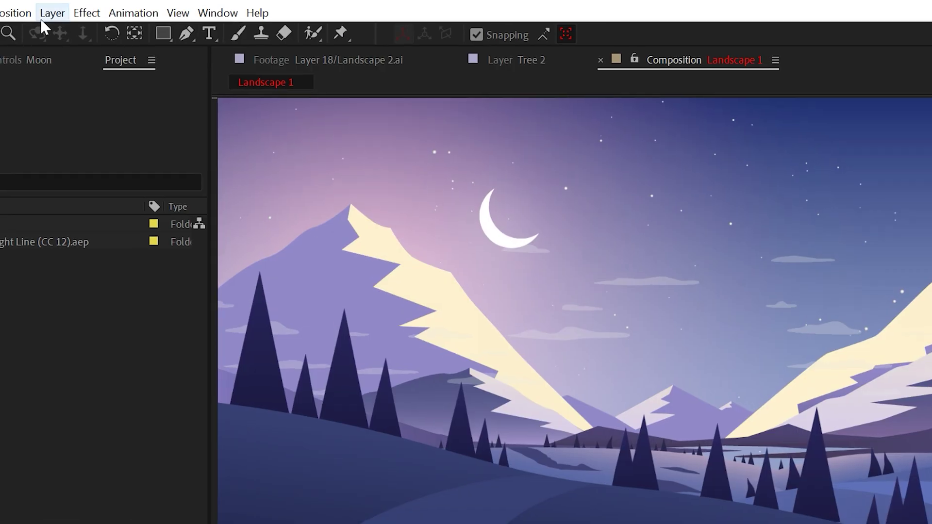
# - Create an adjustment layer named Lighting above the landscape layers
pyautogui.click(2, 0)
pyautogui.moveTo(16, 7)
pyautogui.click(256, 61)
# - Apply Brightness & Contrast to the Lighting layer and keyframe Brightness at 0:00:00:00 and at a lower value at 0:00:04:22
pyautogui.click(86, 13)
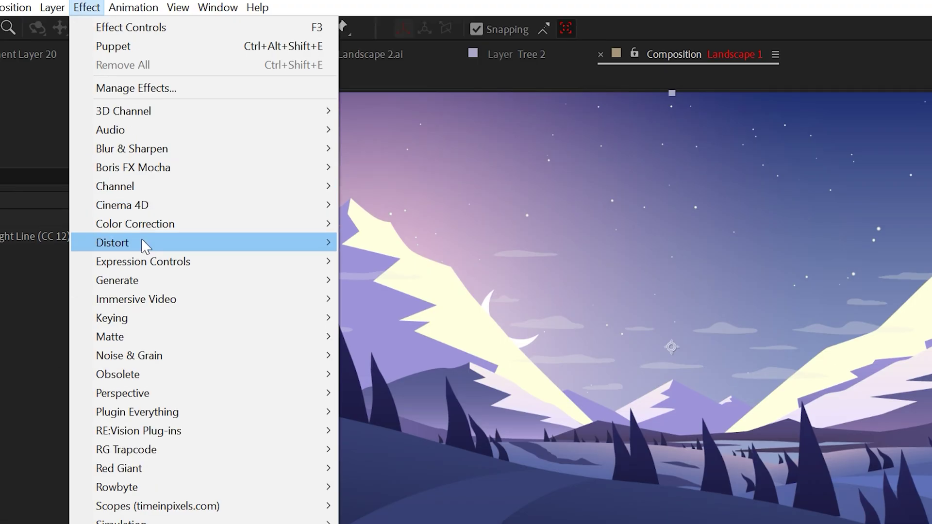
pyautogui.moveTo(307, 226)
pyautogui.click(453, 157)
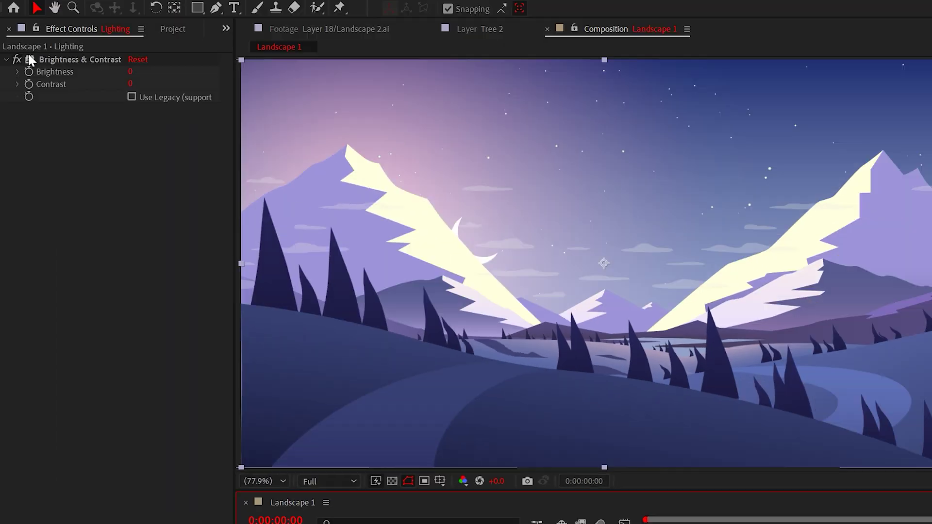
pyautogui.click(28, 71)
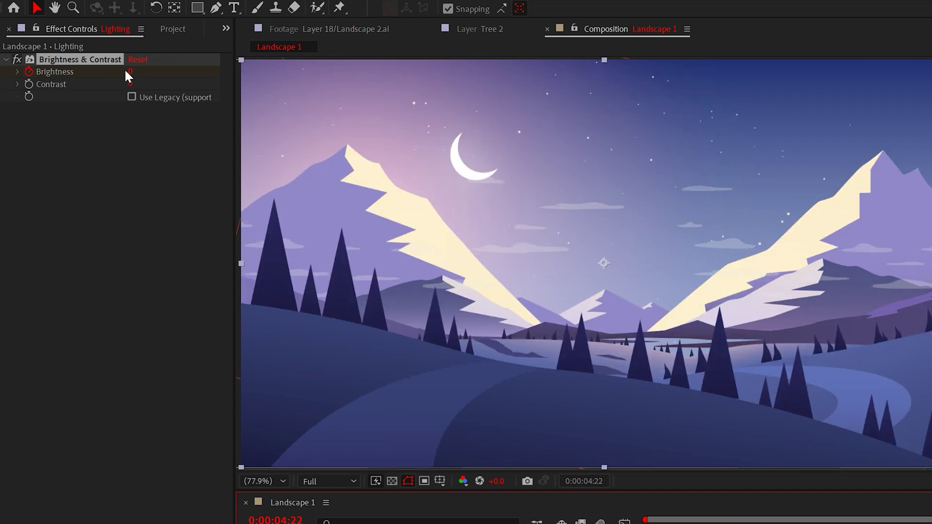
pyautogui.moveTo(103, 71); pyautogui.dragTo(97, 71)
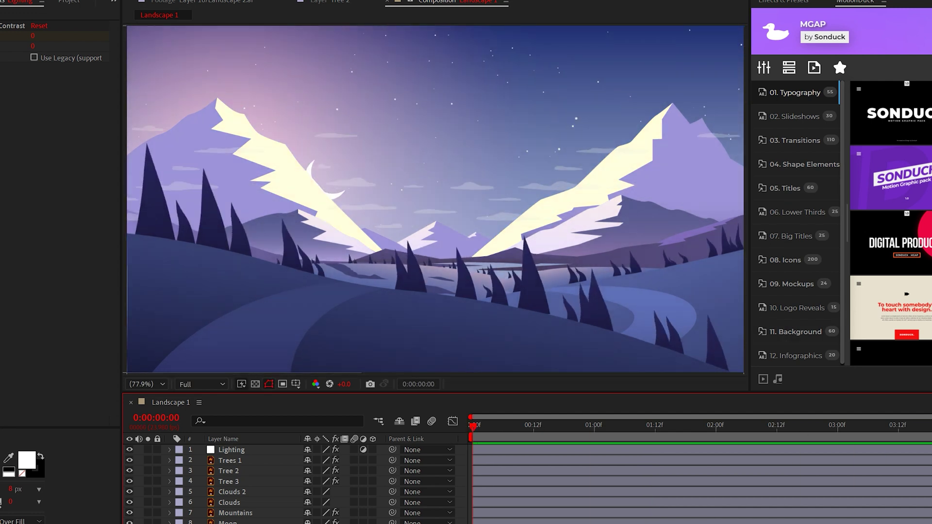
# - Create a null object and parent every layer from Trees 1 down to Sky to it
pyautogui.click(40, 11)
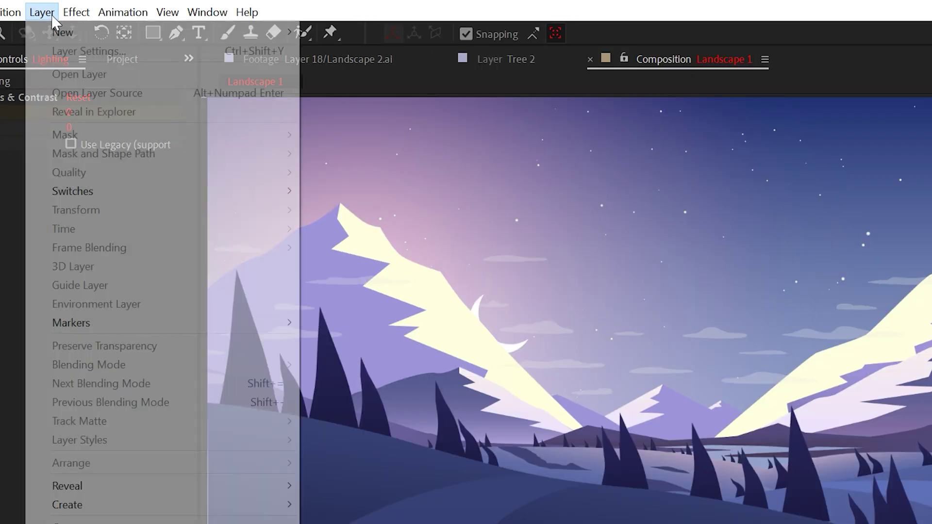
pyautogui.moveTo(63, 31)
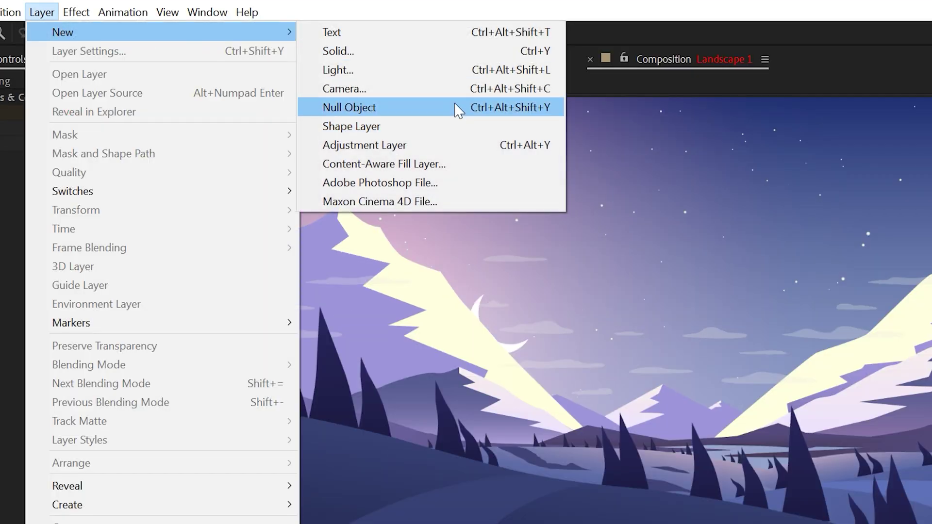
pyautogui.click(459, 110)
pyautogui.moveTo(217, 456); pyautogui.dragTo(246, 315)
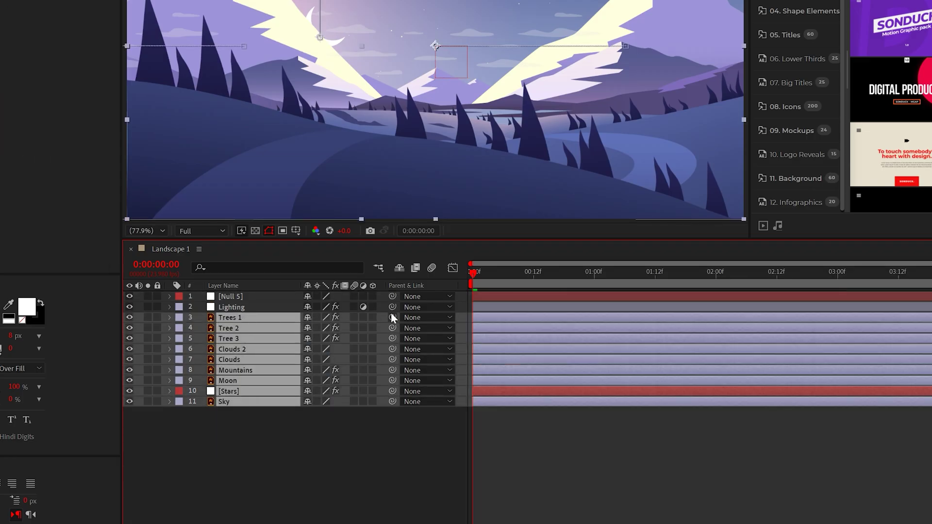
pyautogui.moveTo(392, 317); pyautogui.dragTo(247, 295)
# - Name the null Scale Null and keyframe its Scale from 100% at 0:00:00:00 to a larger value further along the timeline
pyautogui.click(248, 295)
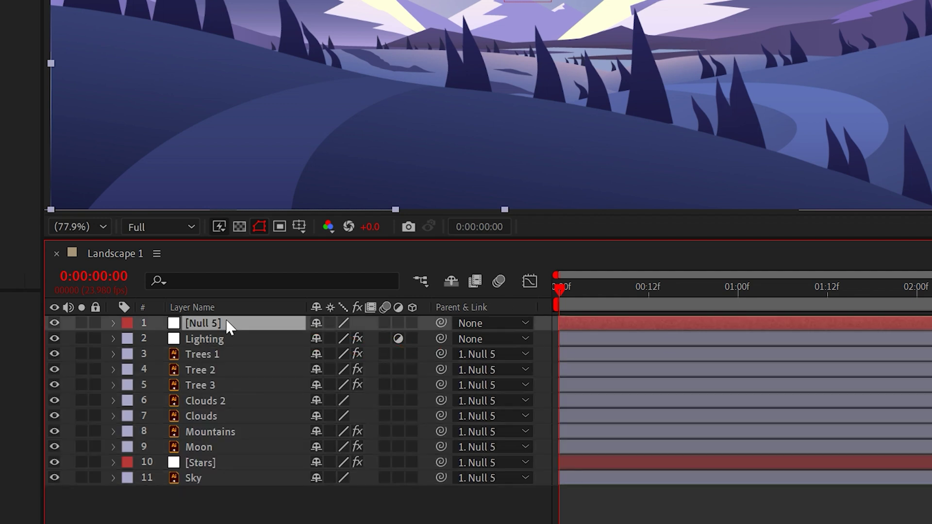
pyautogui.press('s')
pyautogui.click(161, 340)
pyautogui.moveTo(600, 291); pyautogui.dragTo(931, 291)
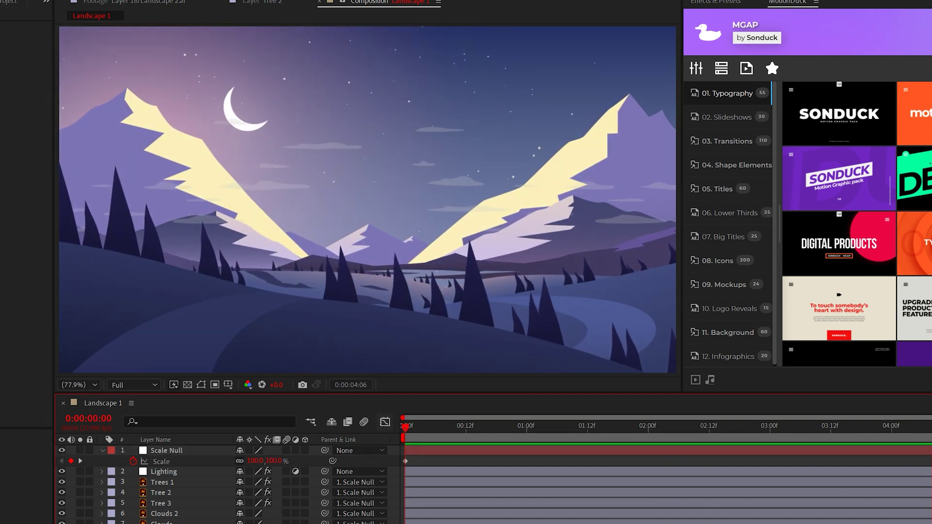
pyautogui.press('space')
# - Create another adjustment layer over the landscape and apply the Noise effect to it
pyautogui.click(34, 13)
pyautogui.moveTo(41, 36)
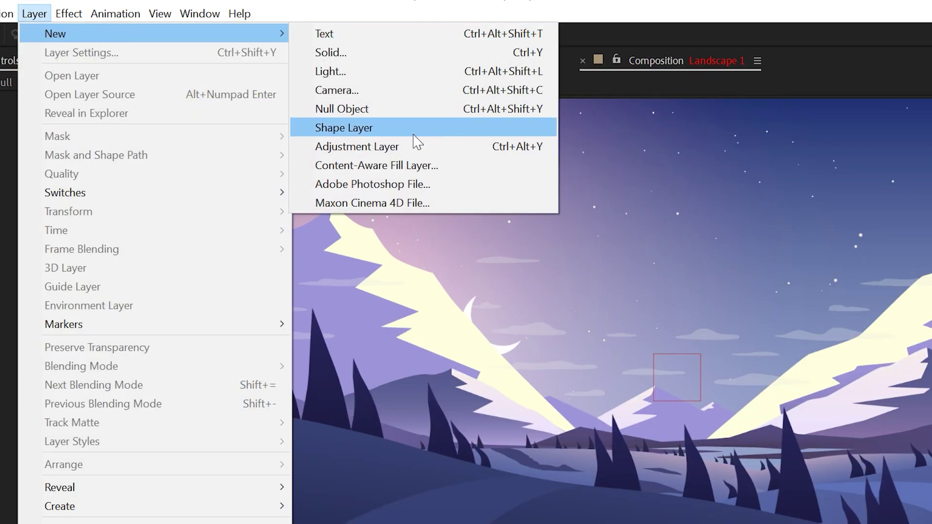
pyautogui.click(416, 146)
pyautogui.click(69, 13)
pyautogui.click(388, 475)
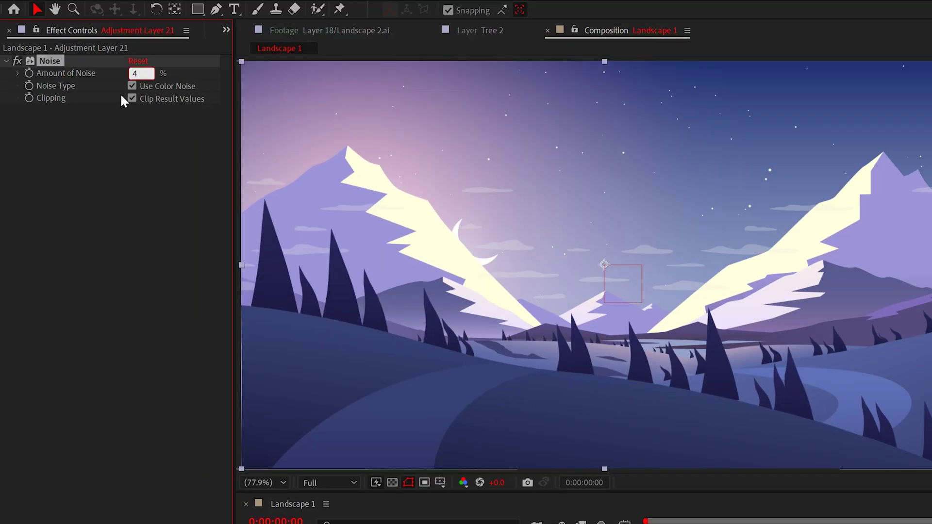
# - Set the Amount of Noise to 4% and turn off Use Color Noise
pyautogui.write('4')
pyautogui.click(132, 85)
pyautogui.scroll(3, 587, 290)
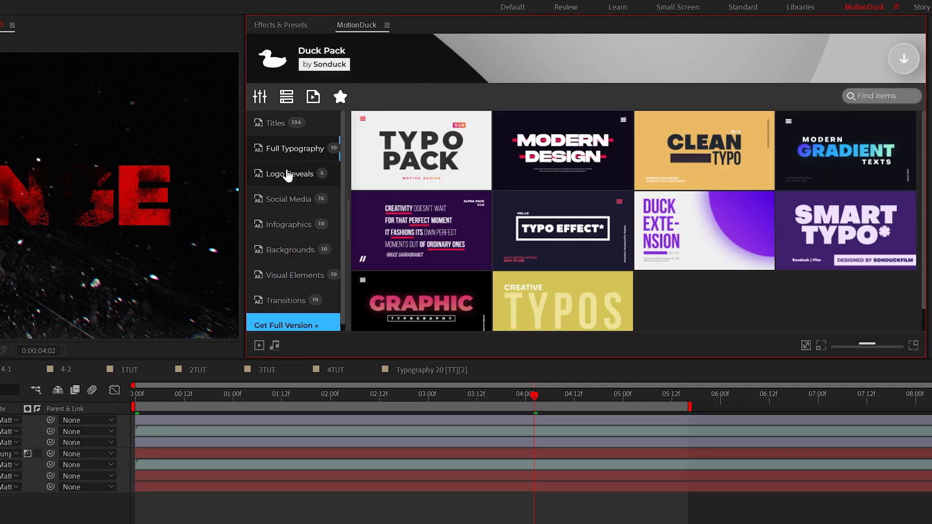
# - Browse the Social Media, Backgrounds and Transitions categories of the Duck Pack template library
pyautogui.click(288, 199)
pyautogui.click(290, 250)
pyautogui.click(286, 300)
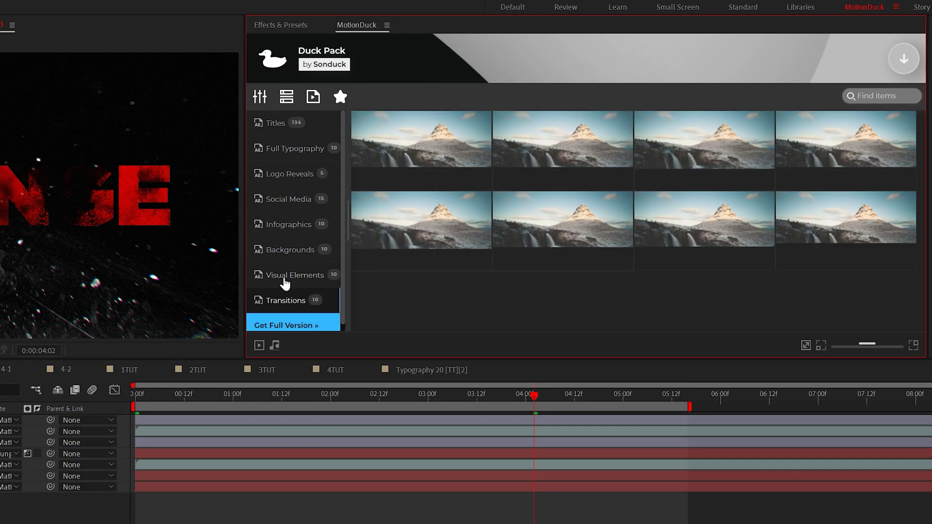